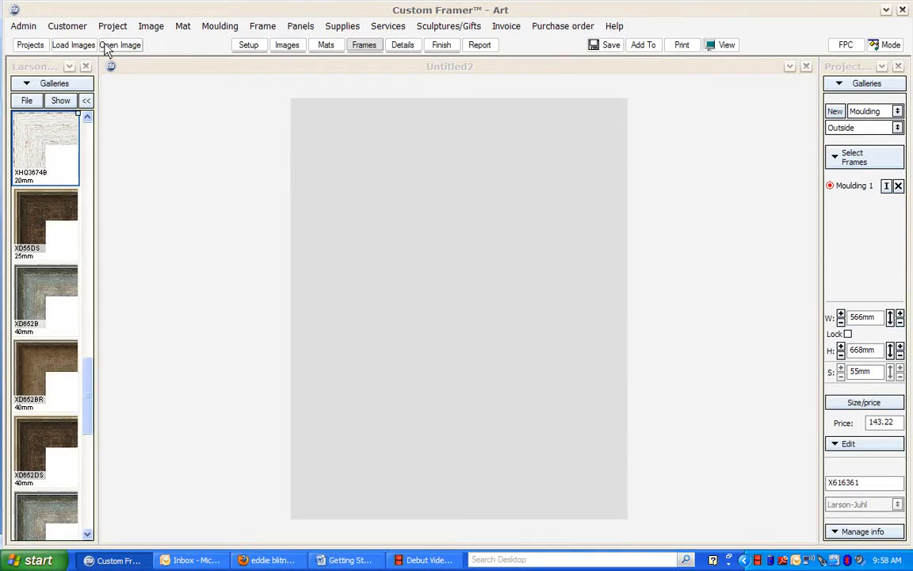
Start the next customer and begin a new record in the customer list.
left_click(77, 33)
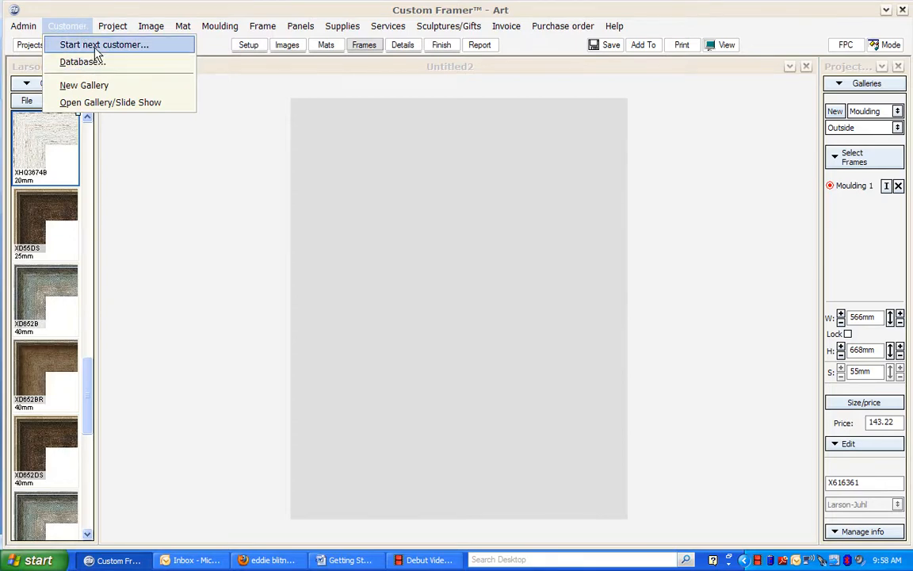
left_click(85, 44)
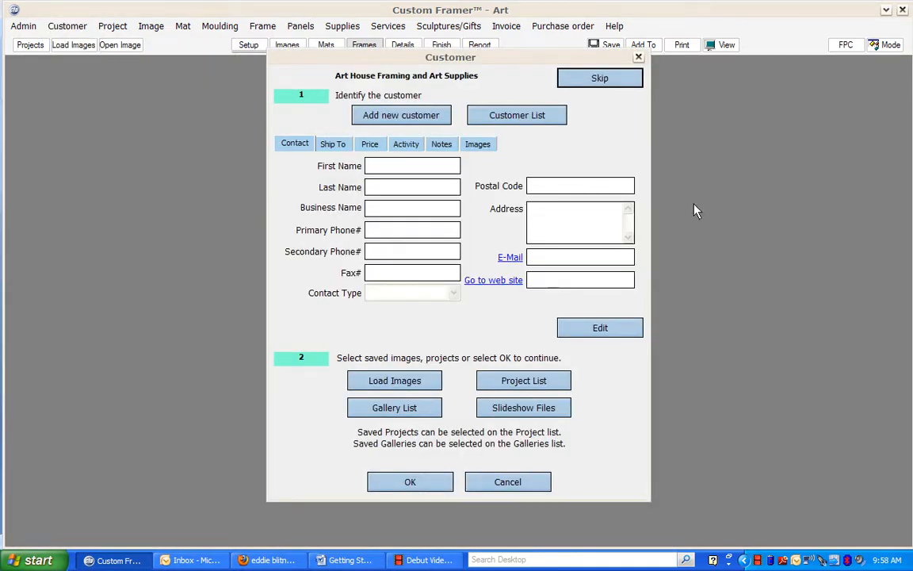
left_click(541, 121)
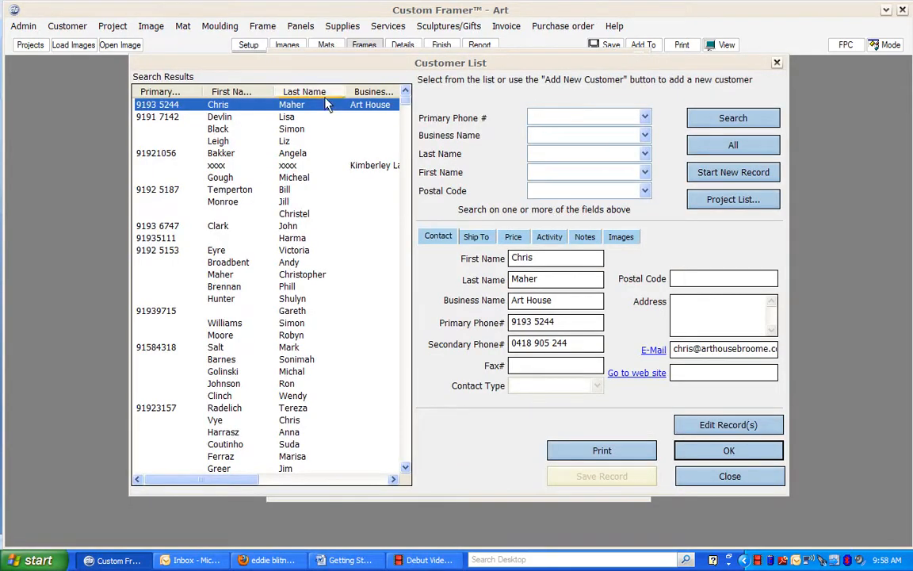
left_click(742, 175)
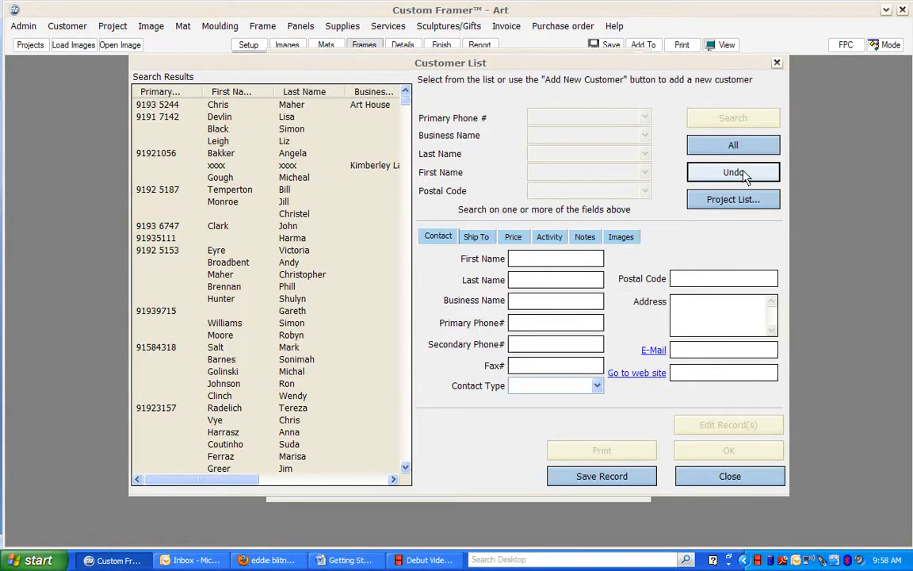
Fill in the customer's first and last name, save the record, and accept this customer for a new project.
left_click(526, 261)
type("TestCust")
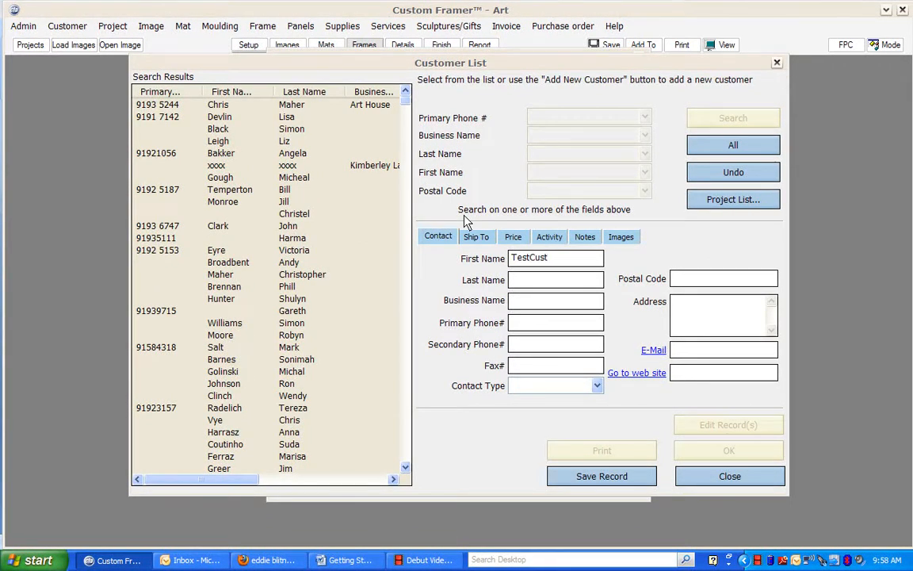
type("tom")
key("BackSpace")
key("BackSpace")
key("BackSpace")
key("BackSpace")
type("tomer")
left_click(534, 281)
type("LastName")
left_click(615, 476)
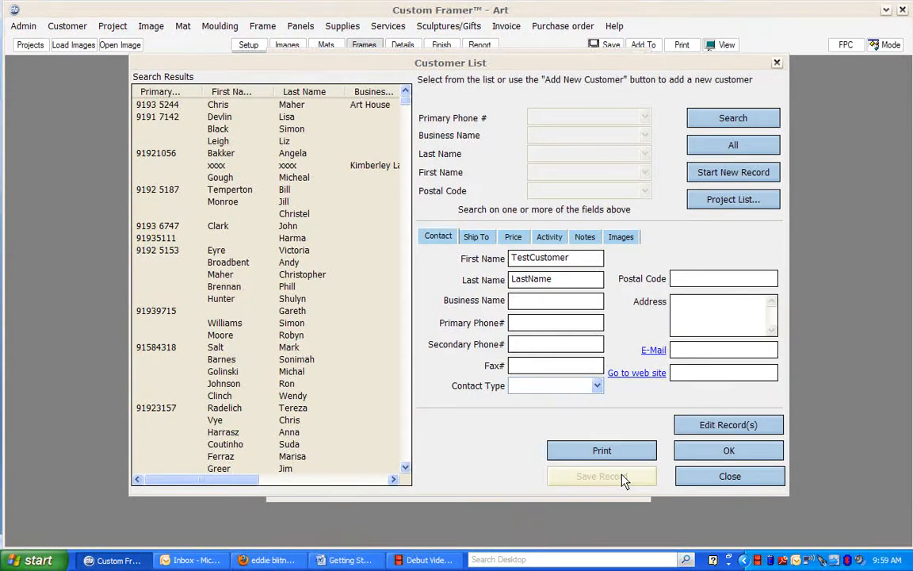
left_click(728, 450)
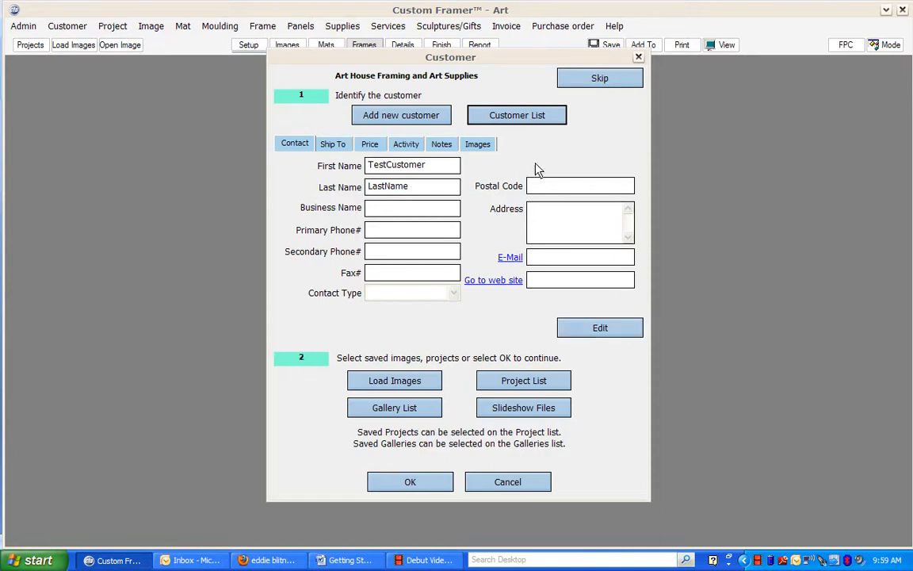
left_click(432, 487)
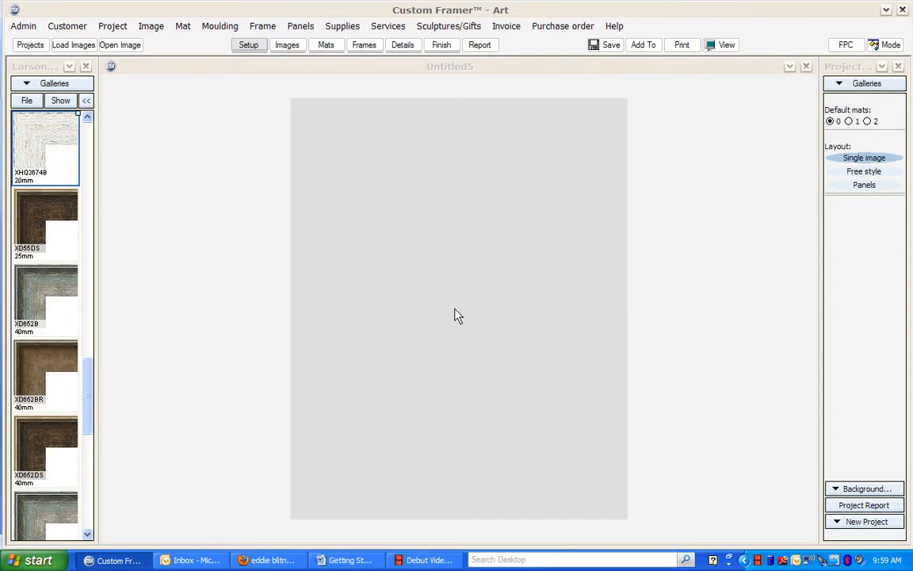
Apply the C1609 Antique White mat to the blank image and surround it with the XD55DS 25 mm moulding.
left_click(464, 172)
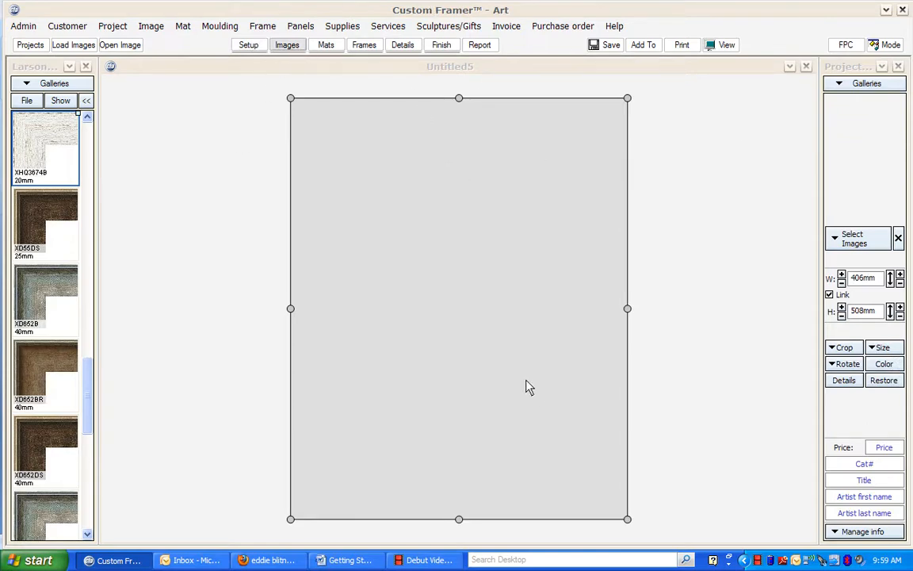
left_click(327, 45)
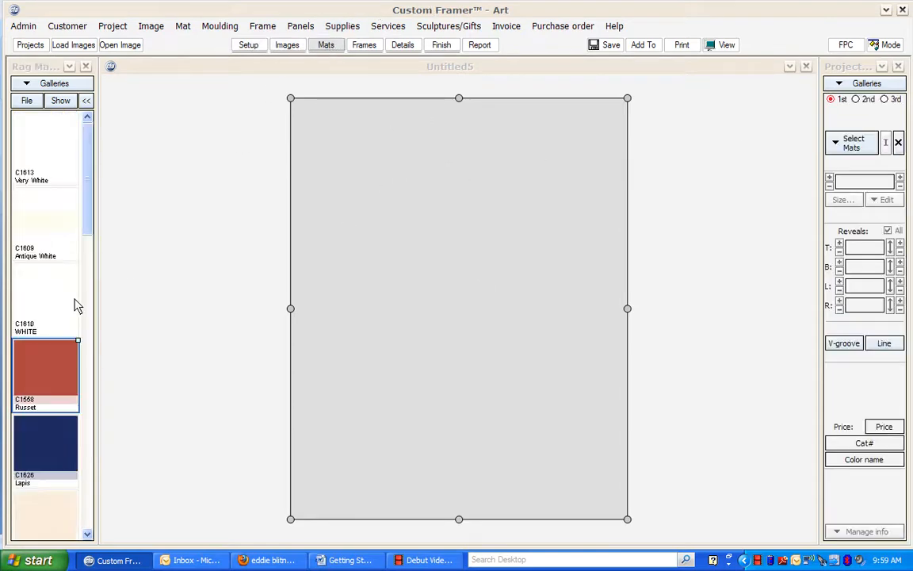
left_click_drag(55, 215, 279, 119)
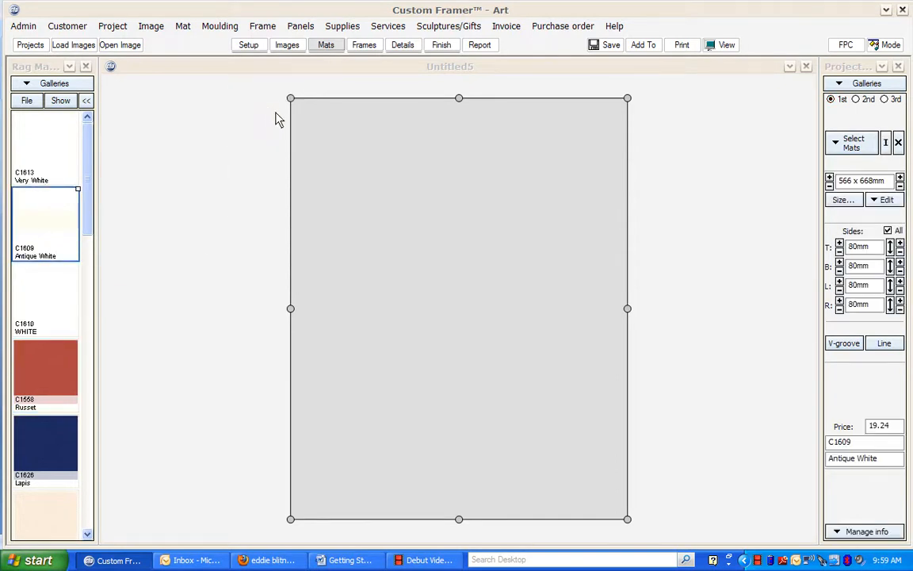
left_click(364, 46)
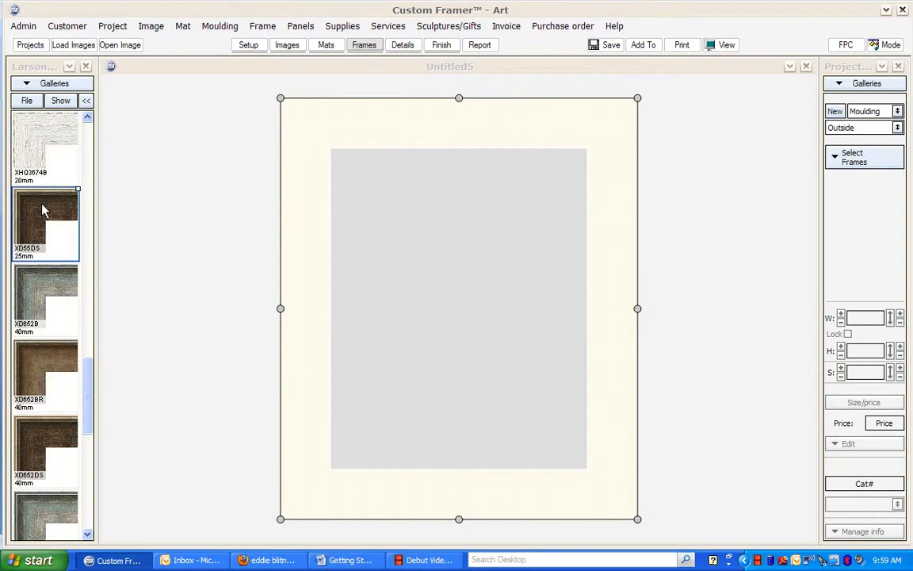
left_click_drag(44, 210, 288, 117)
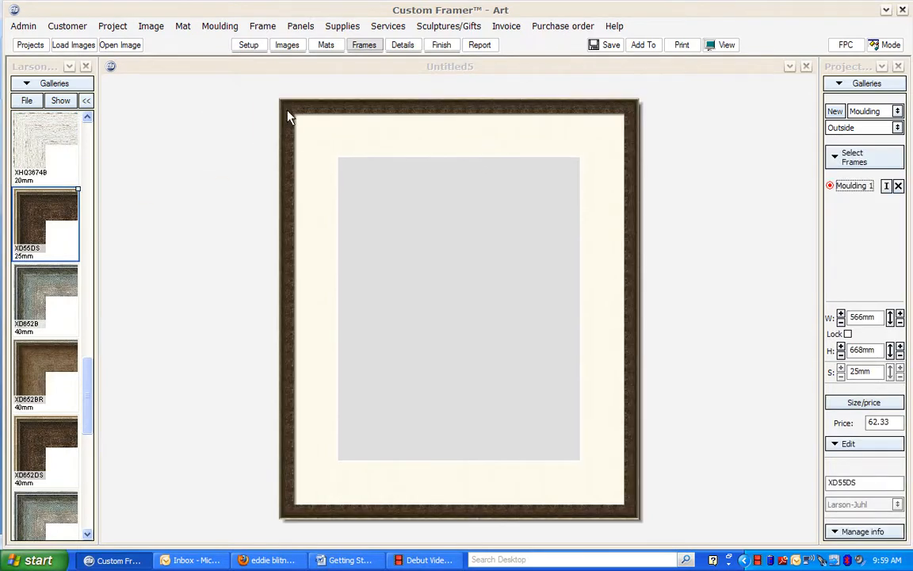
Save the project as TestcustomerProject1 with the first listed user ID and 17/07/2010 as the required date.
left_click(596, 44)
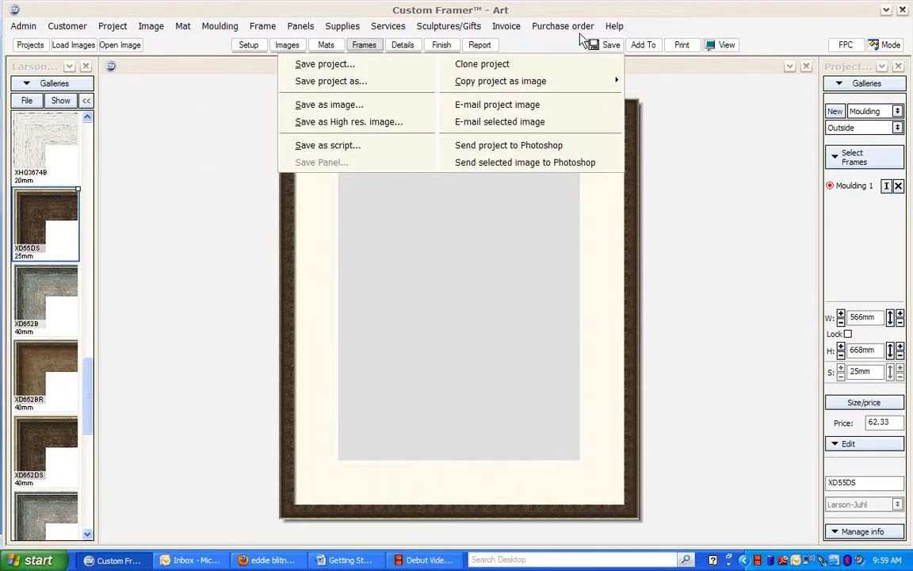
left_click(288, 77)
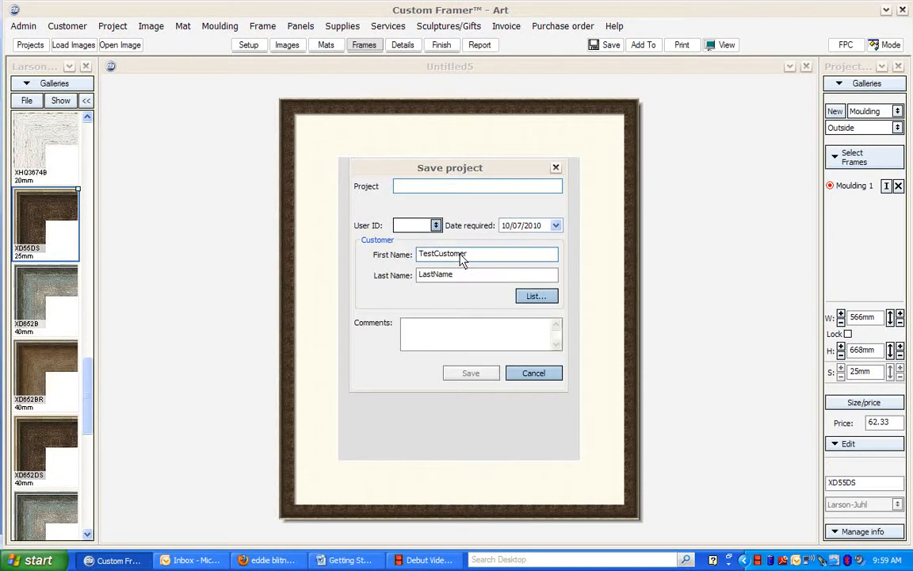
type("Tes")
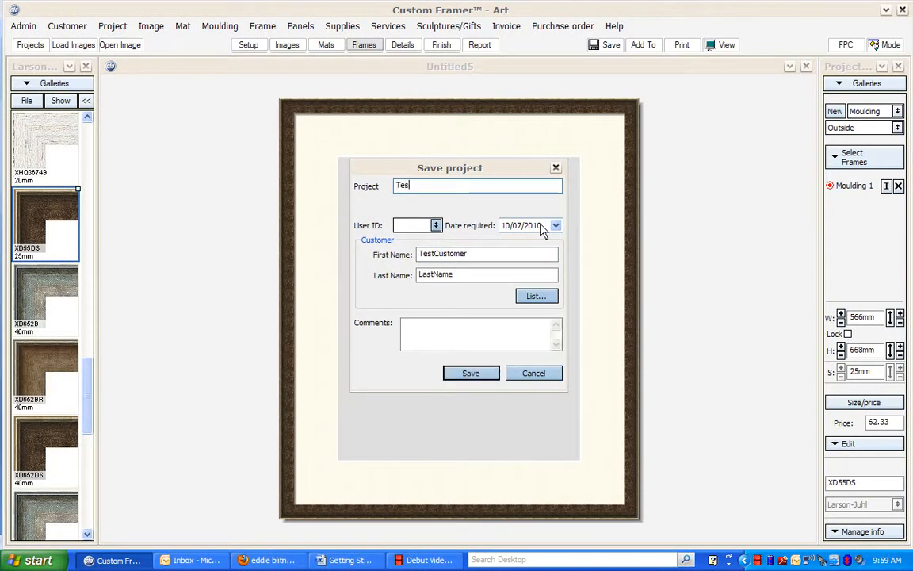
type("tcustomerP")
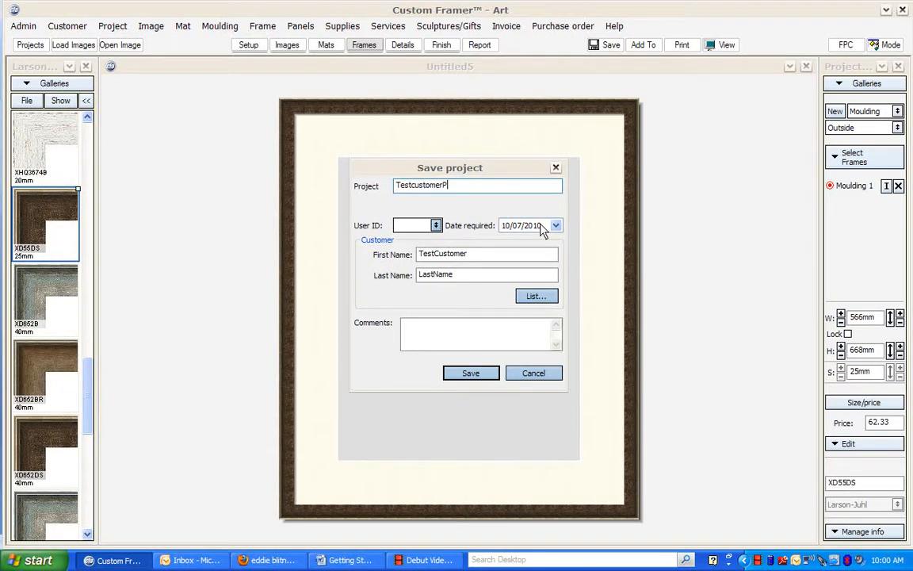
type("roject1")
left_click(435, 225)
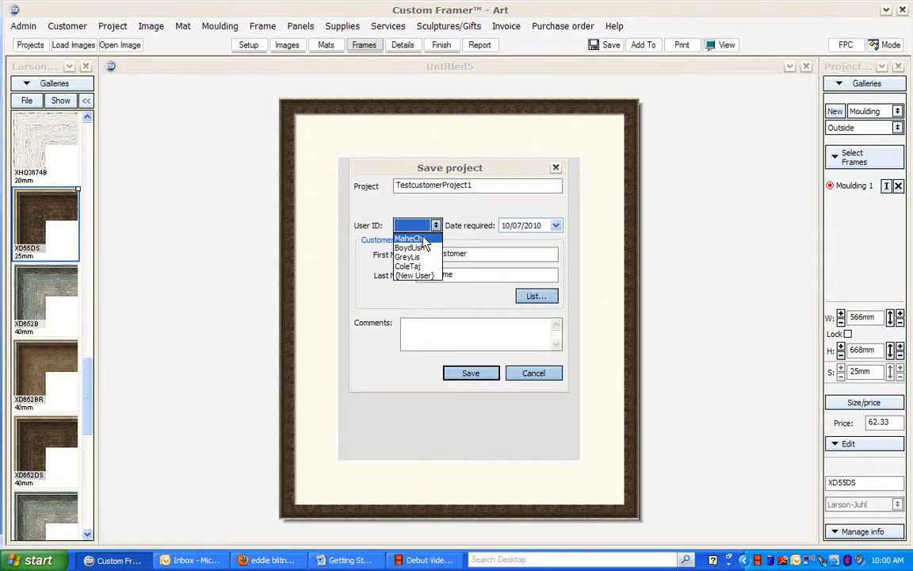
left_click(425, 240)
left_click(556, 226)
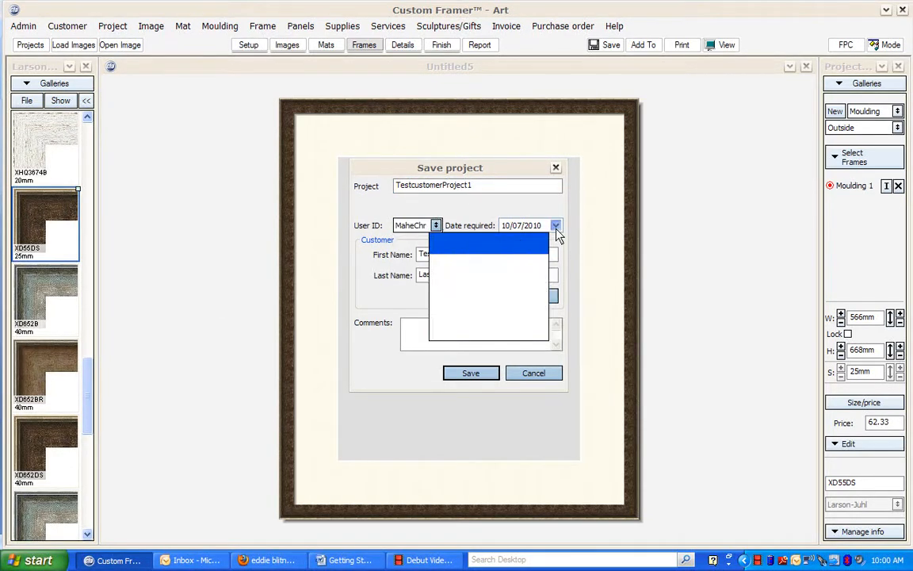
left_click(521, 291)
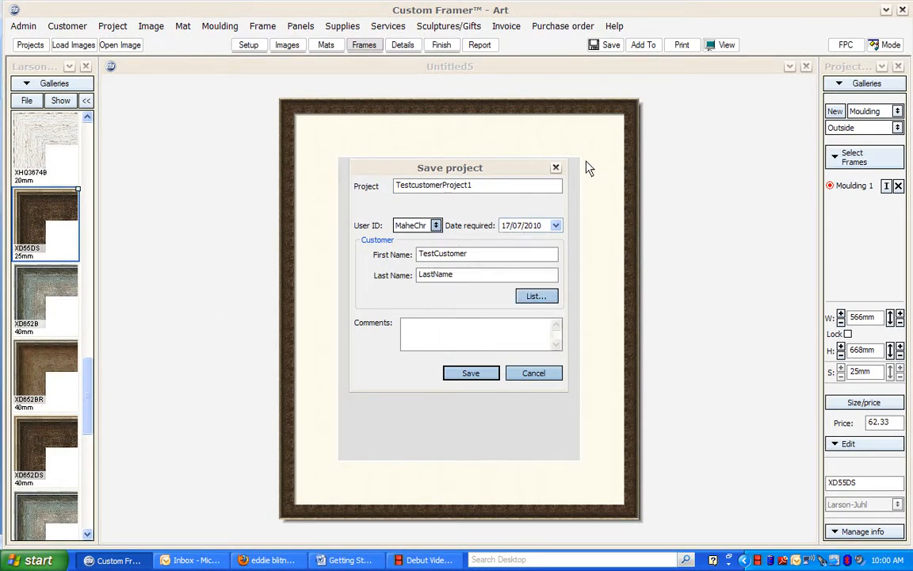
left_click(471, 378)
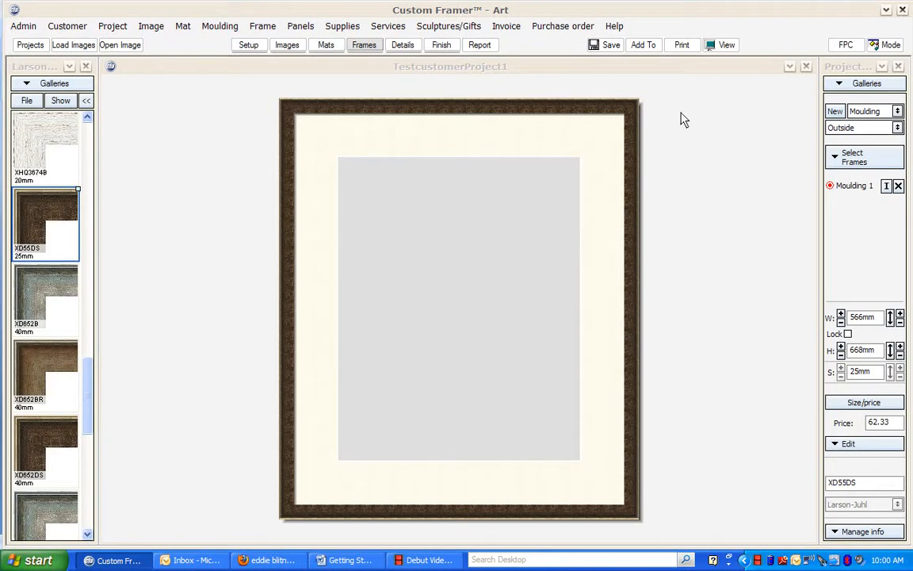
Add the project to a new invoice, then save and close the invoice.
left_click(645, 46)
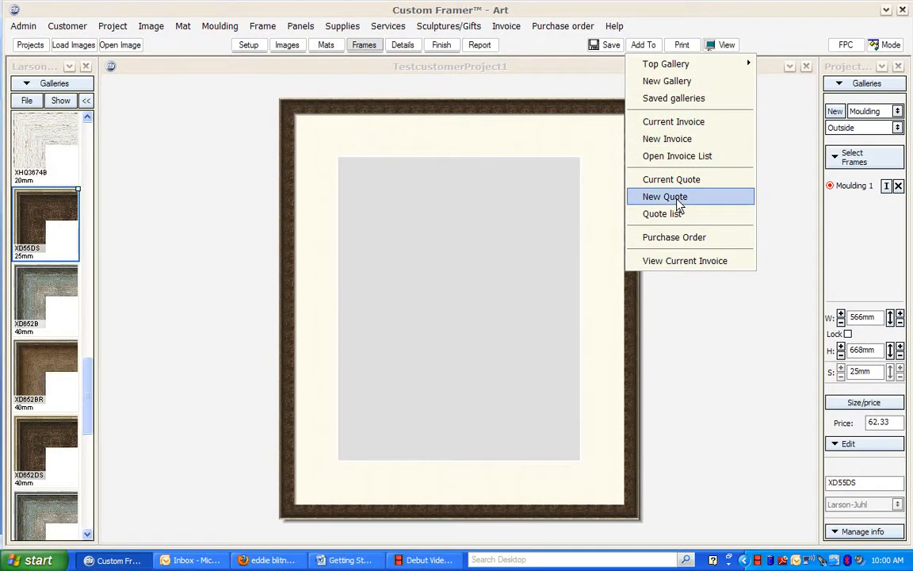
left_click(688, 146)
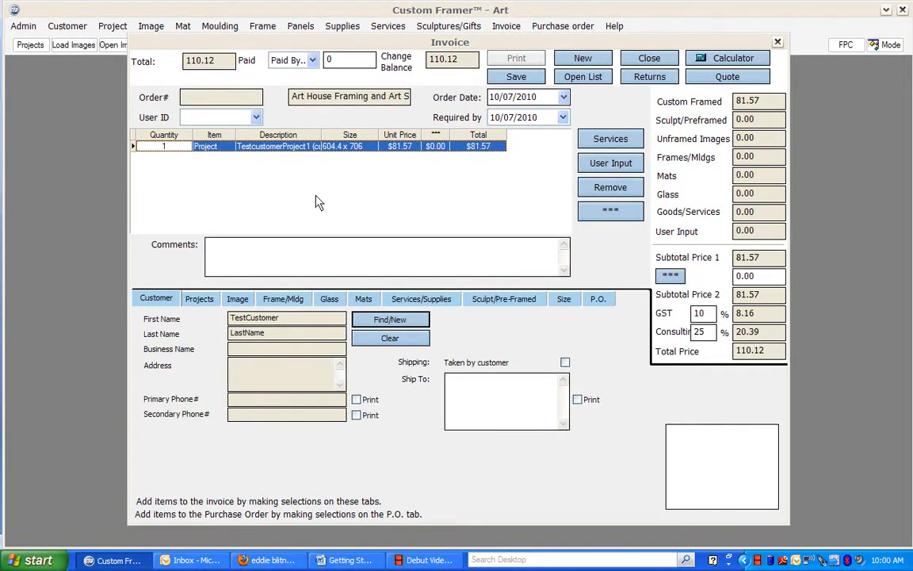
left_click(517, 77)
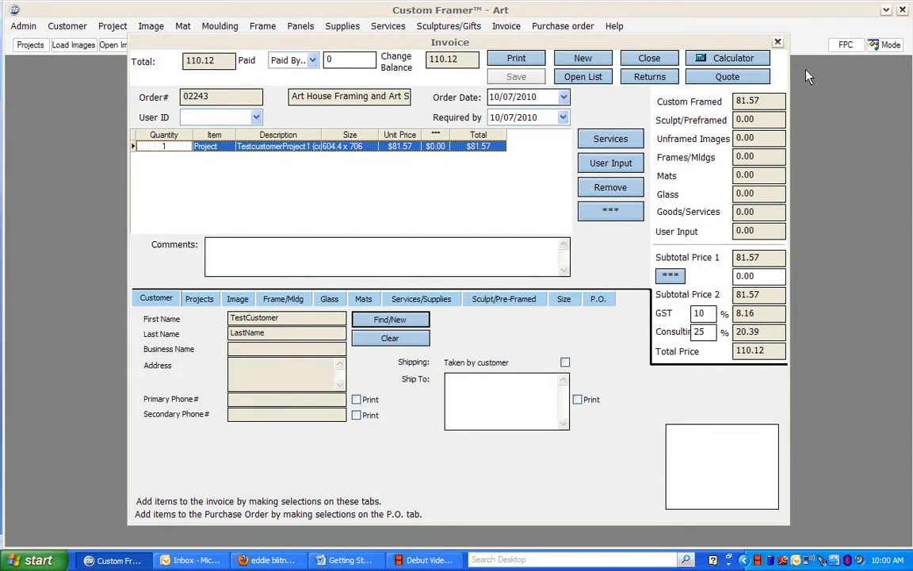
left_click(778, 41)
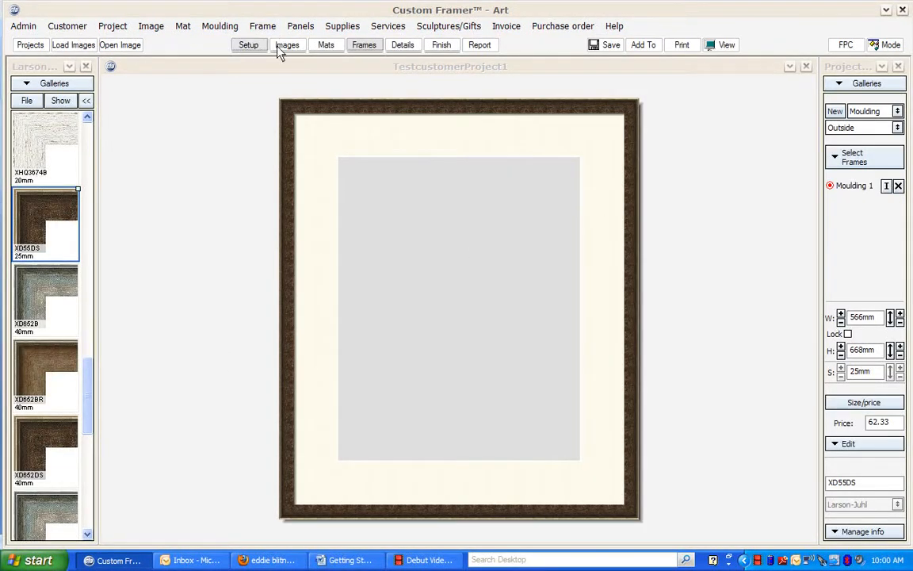
Finish this project and start a new one for the same customer.
left_click(444, 46)
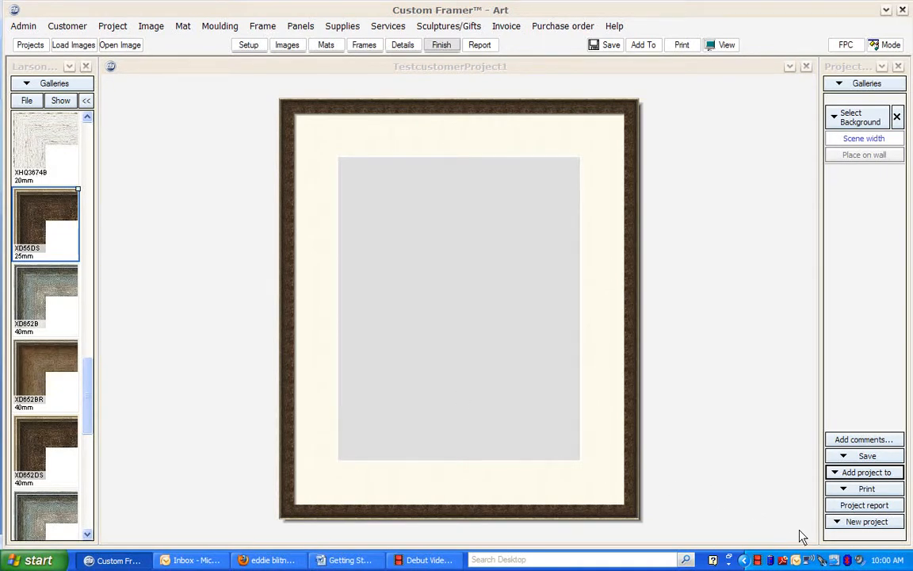
left_click(846, 531)
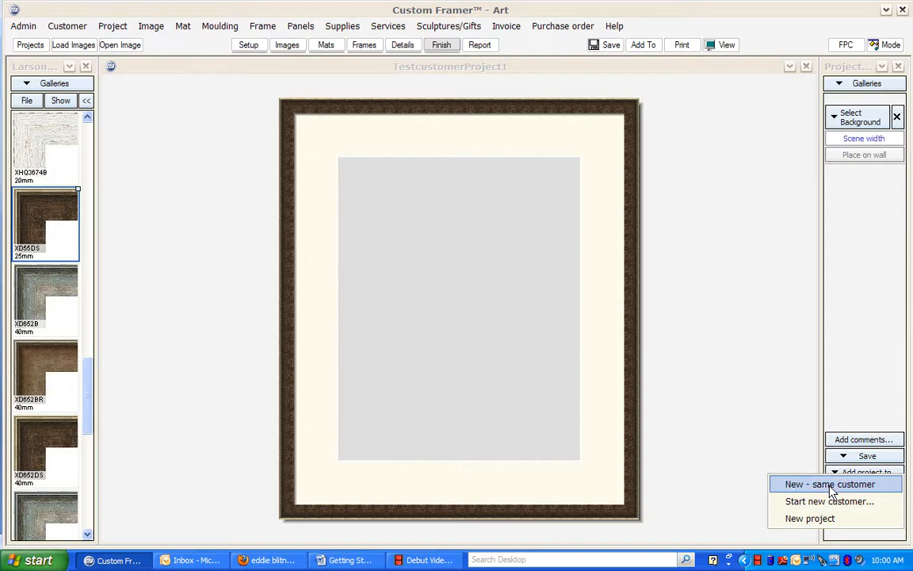
left_click(831, 486)
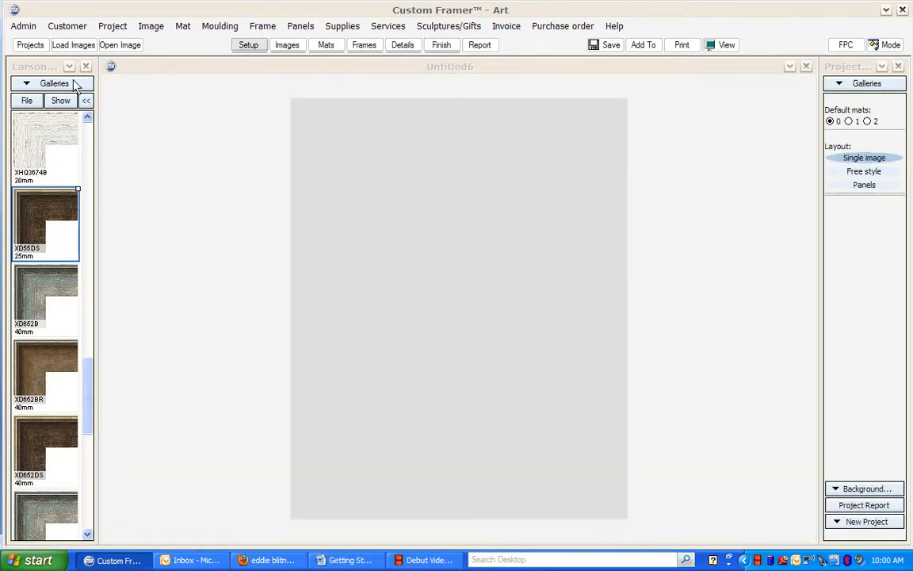
Apply the C1558 Russet mat to the blank image and surround it with the XD655B 25 mm moulding.
left_click(466, 240)
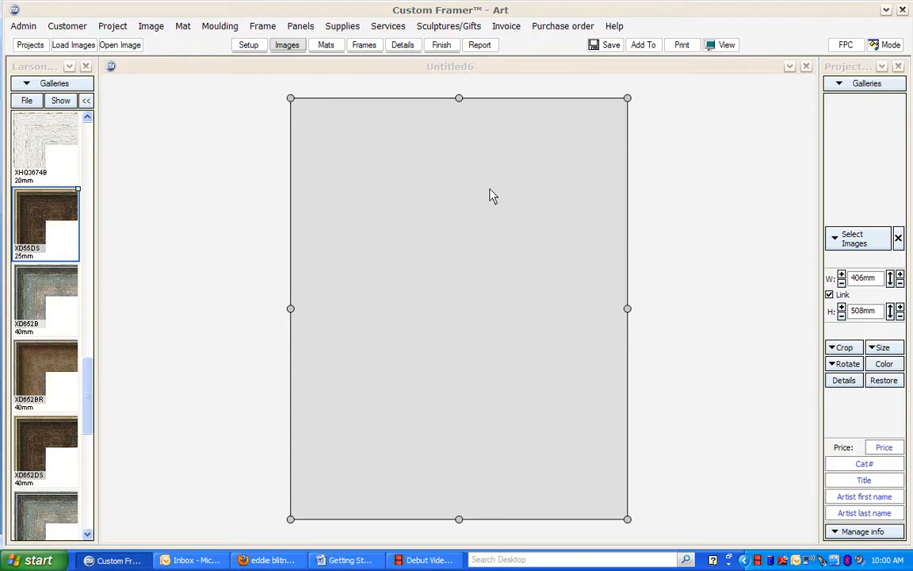
left_click(327, 47)
left_click_drag(61, 370, 286, 137)
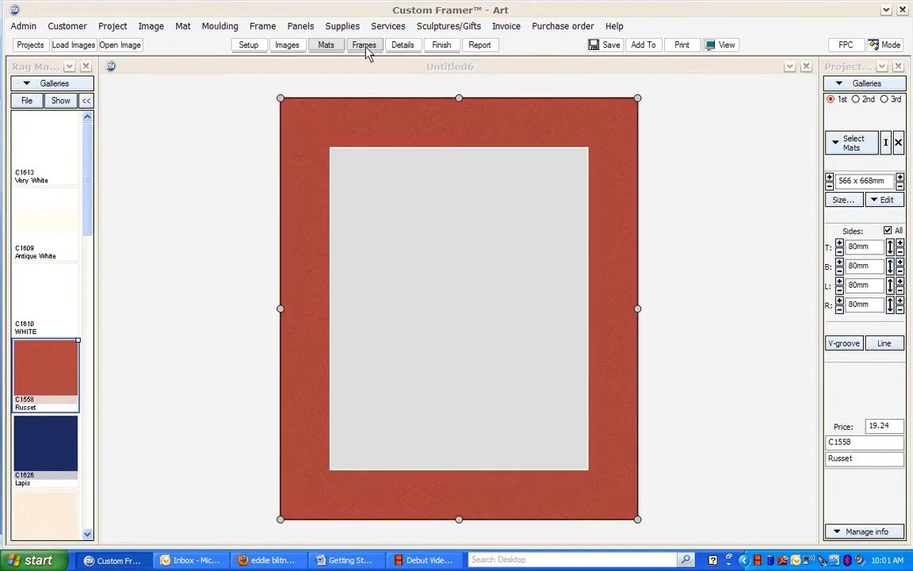
left_click(366, 46)
left_click(46, 521)
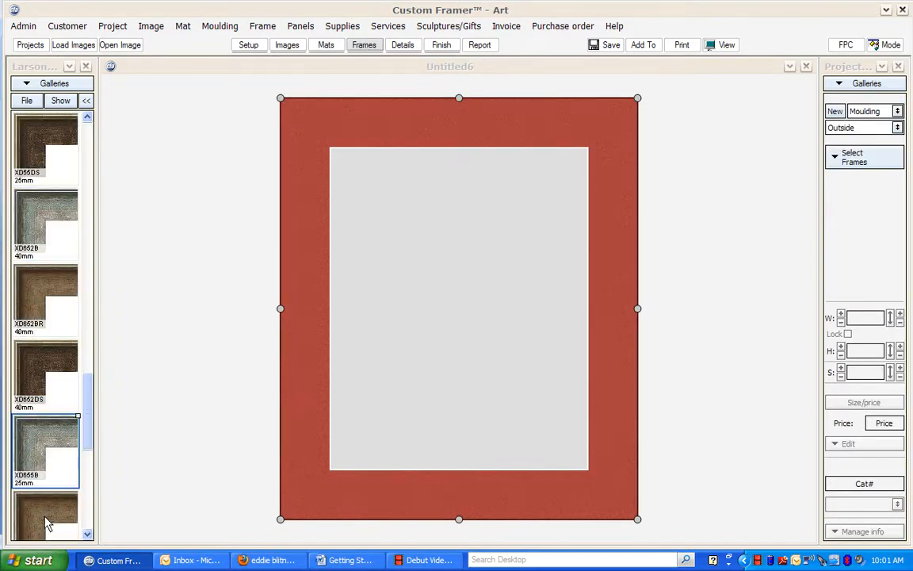
left_click_drag(45, 522, 312, 125)
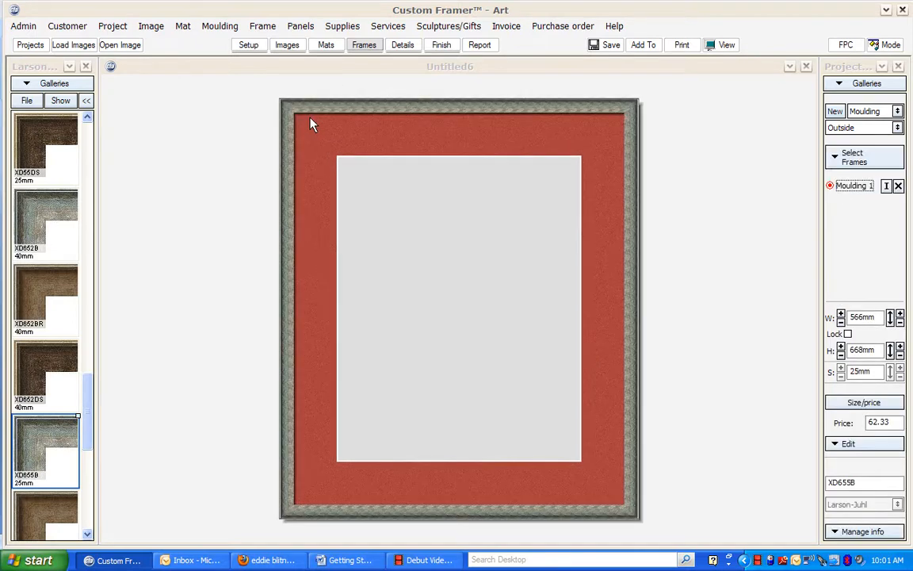
left_click(446, 115)
Save the project as TestCustomerproject2 with the first listed user ID and 17/07/2010 as the required date.
left_click(610, 45)
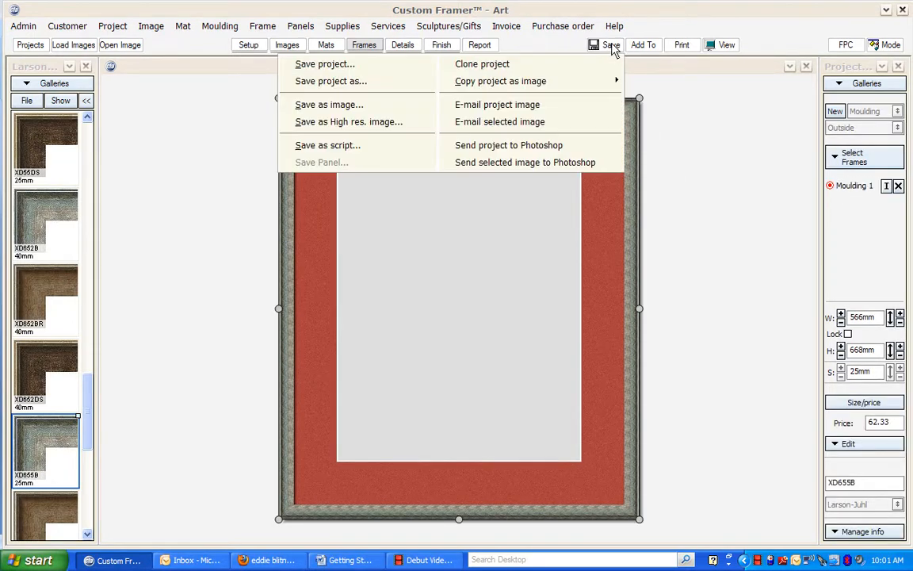
left_click(349, 80)
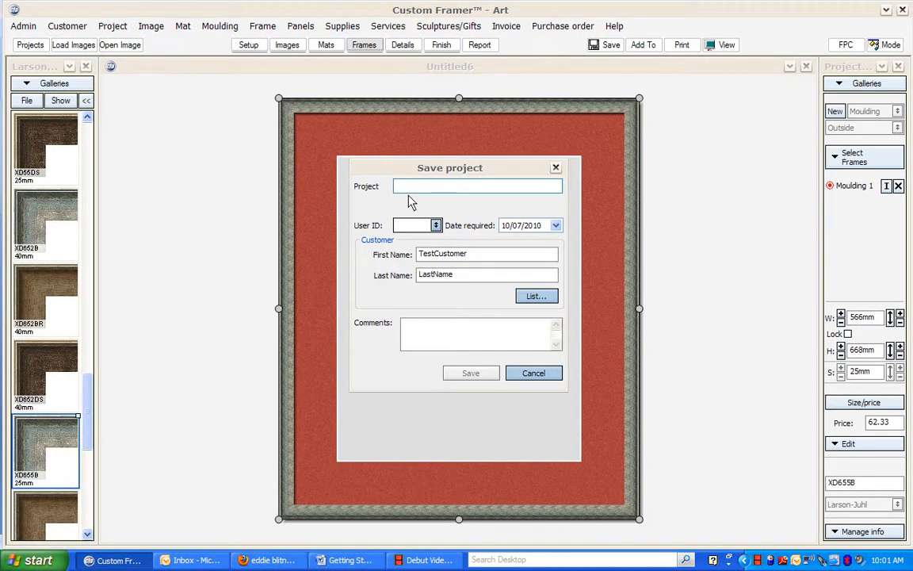
type("Test")
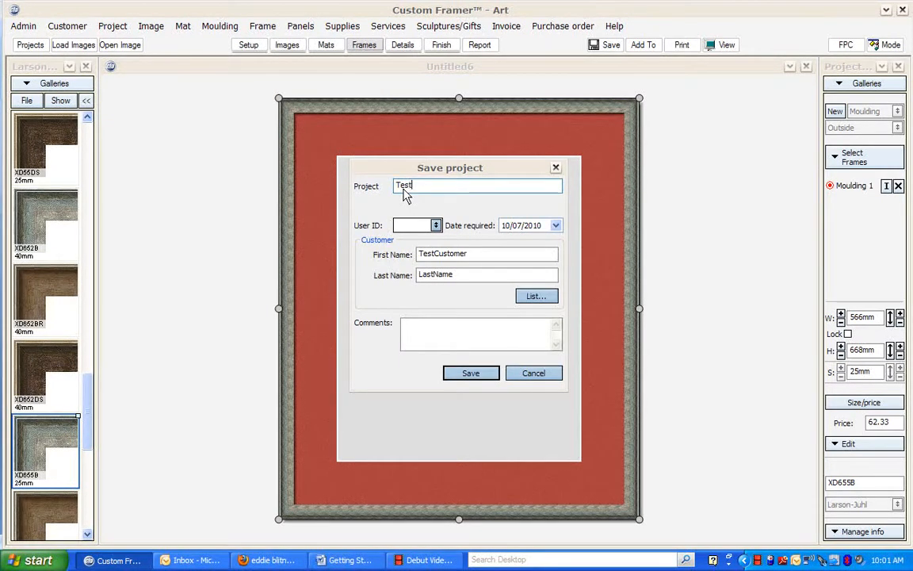
type("Customerproject2")
left_click(435, 225)
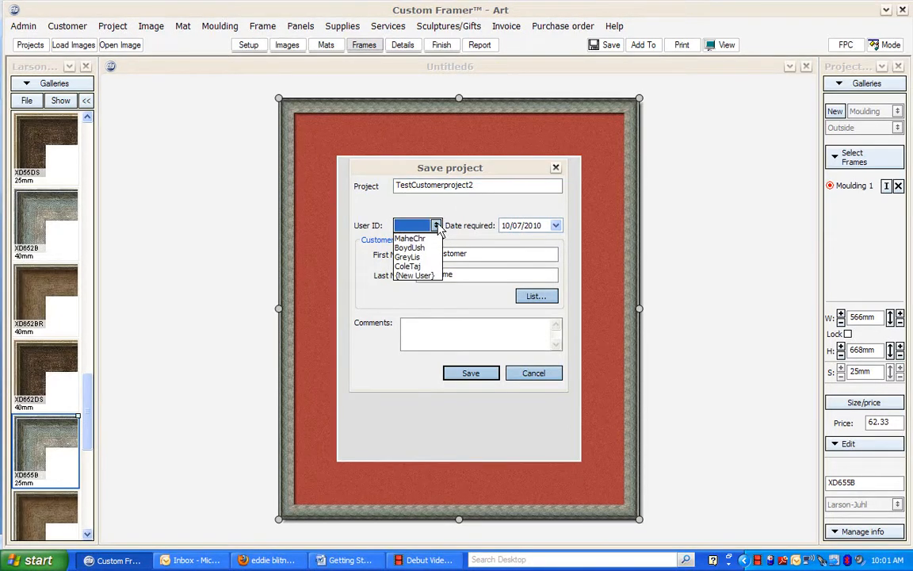
left_click(410, 238)
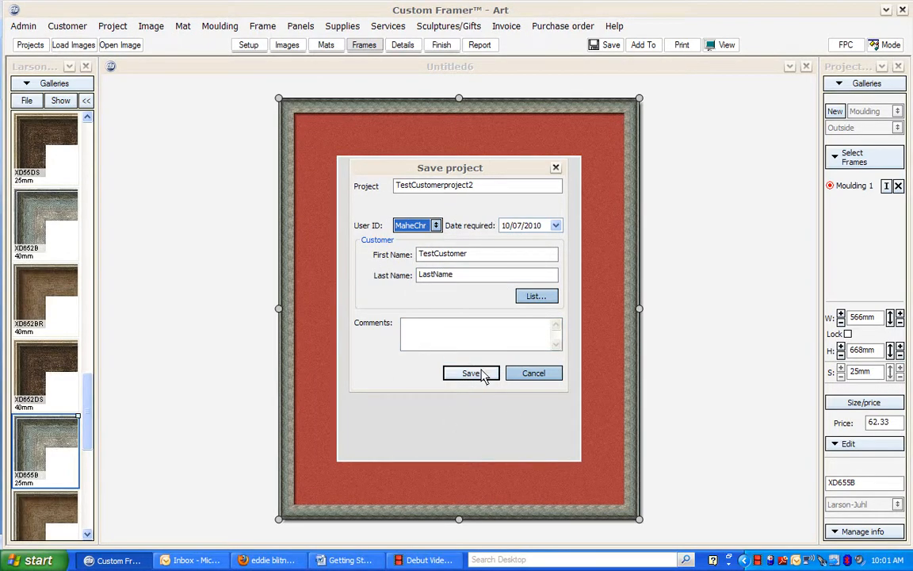
left_click(558, 226)
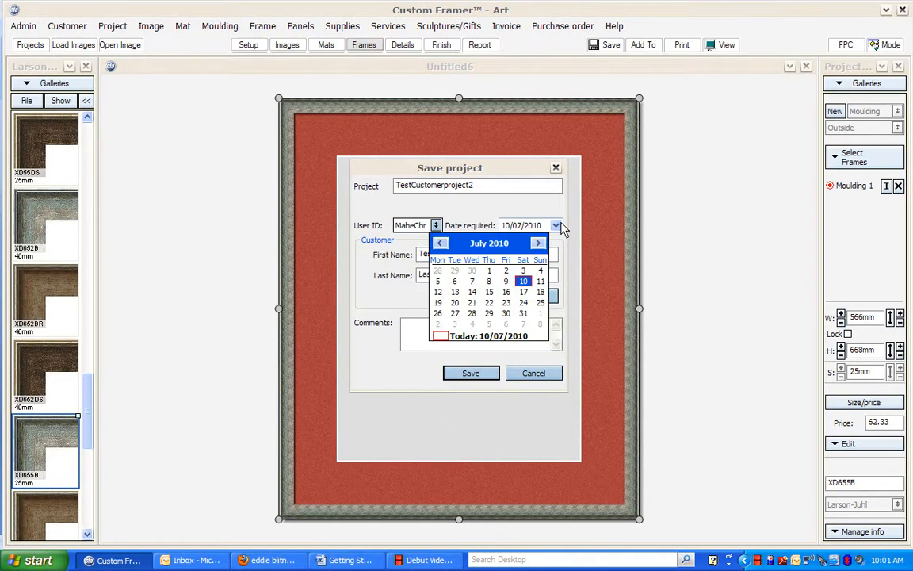
left_click(523, 292)
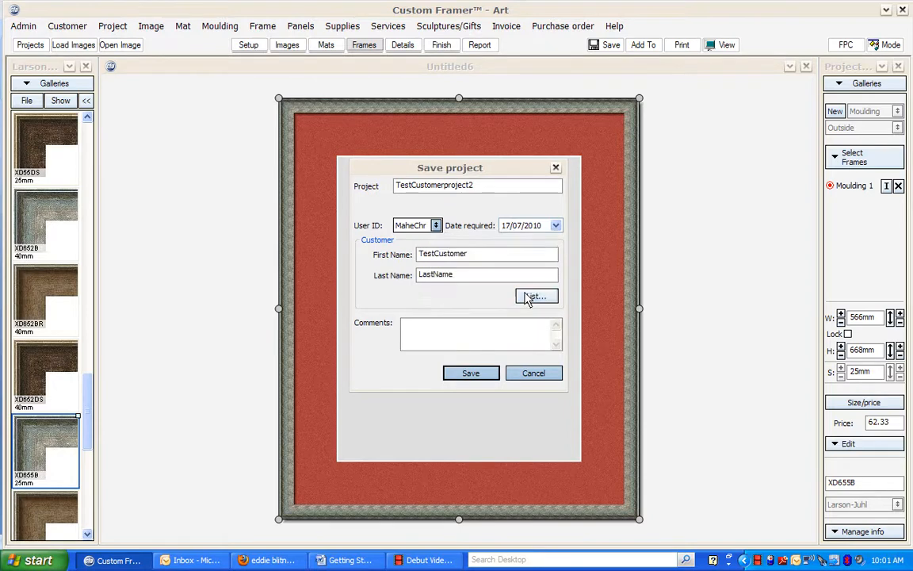
left_click(496, 378)
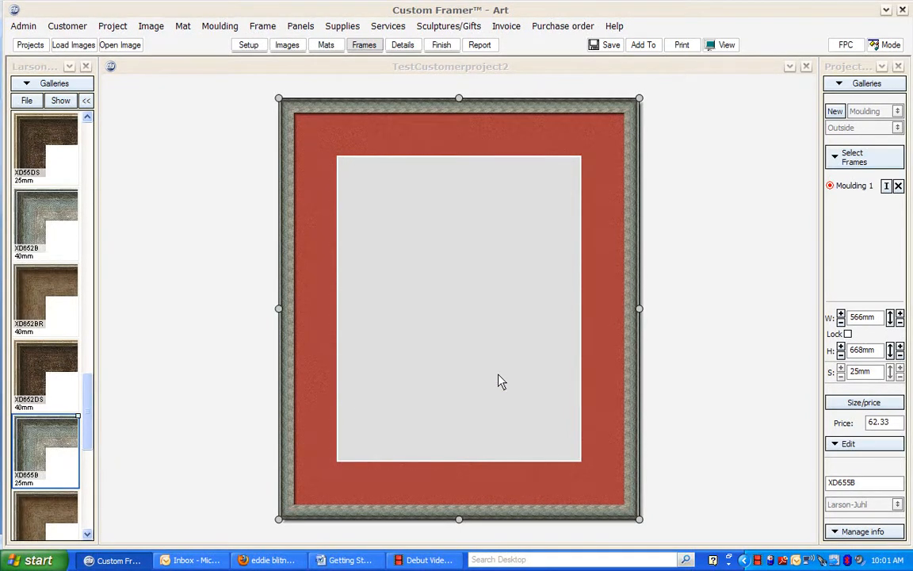
Add TestCustomerproject2 to the current invoice, update the saved invoice and close it.
left_click(643, 48)
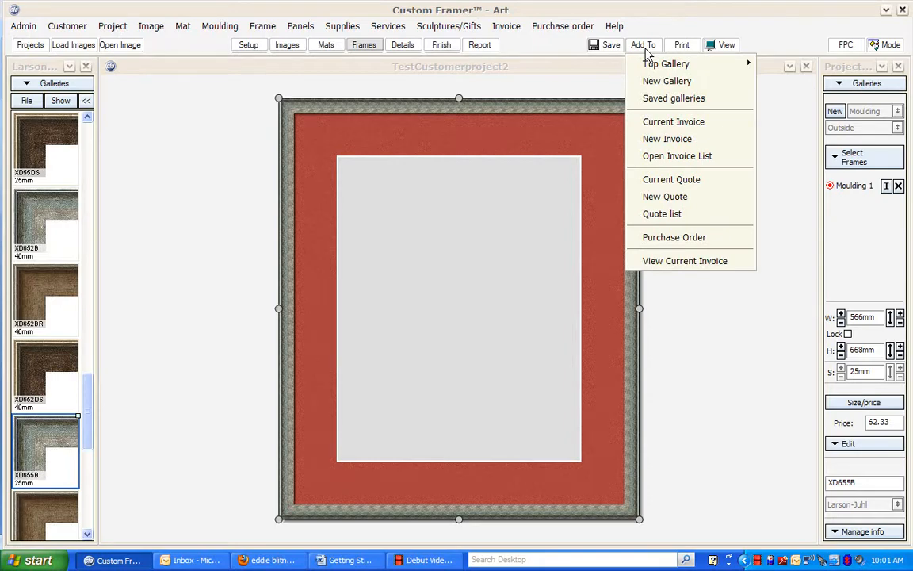
left_click(673, 122)
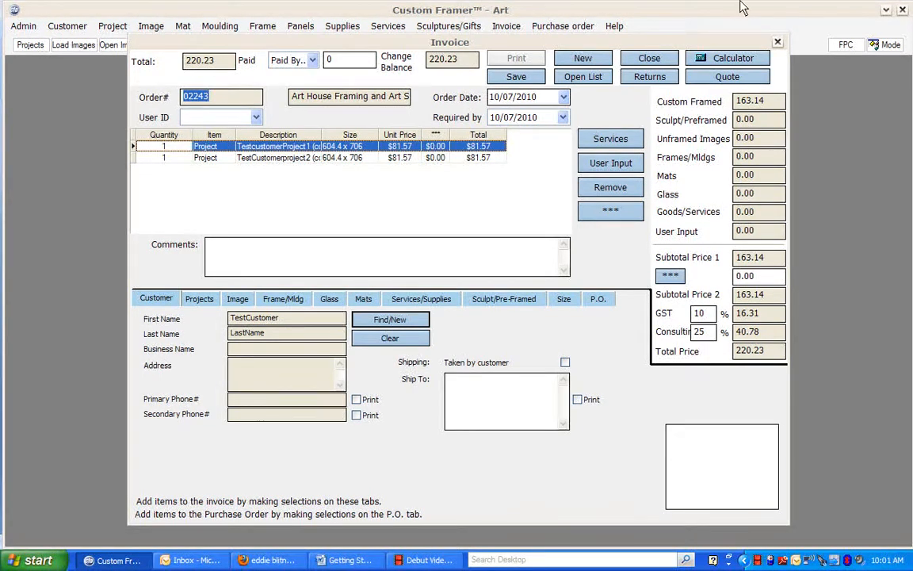
left_click(533, 80)
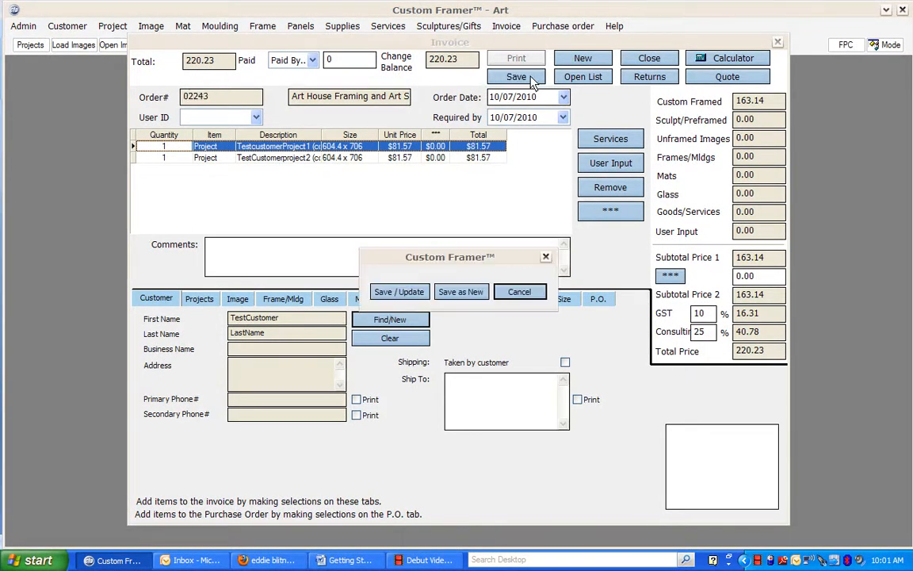
left_click(394, 292)
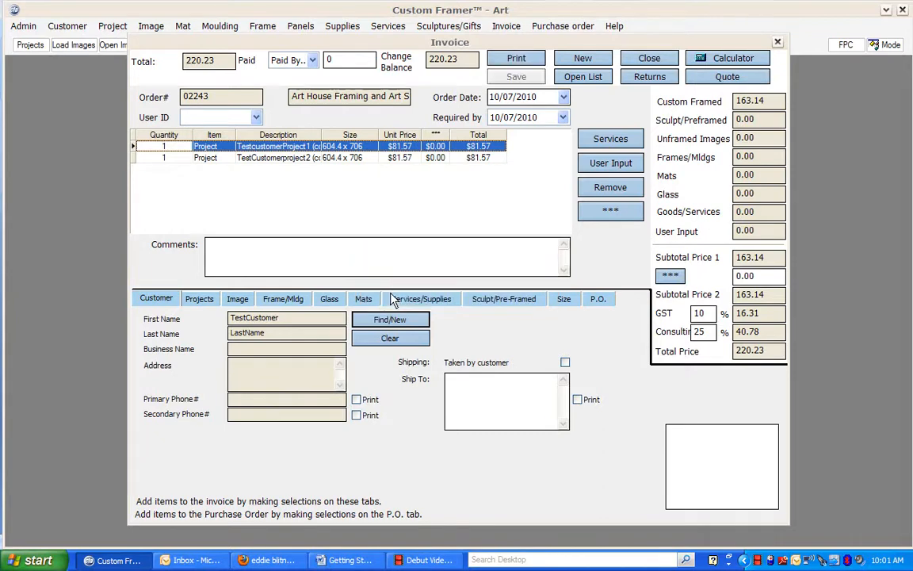
left_click(778, 42)
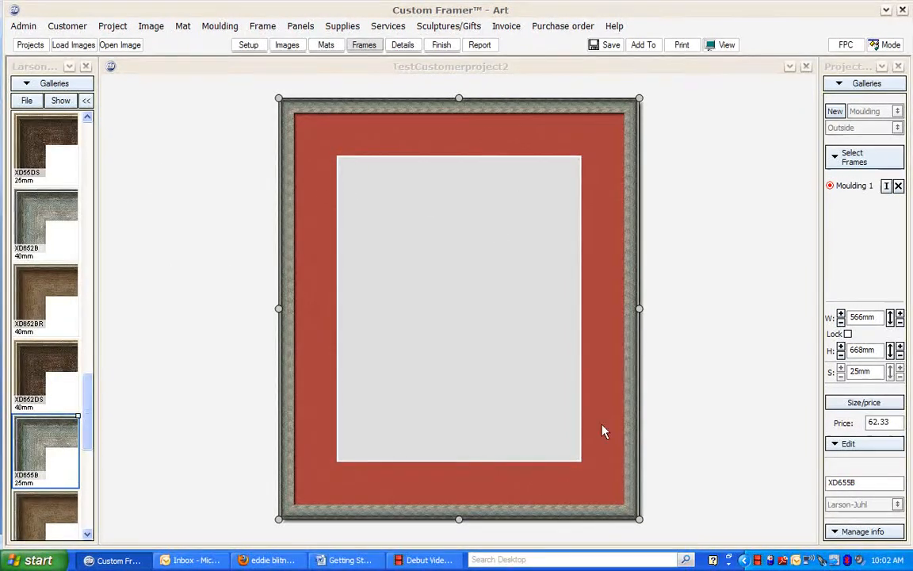
Finish TestCustomerproject2 and start another new project for the same customer.
left_click(441, 46)
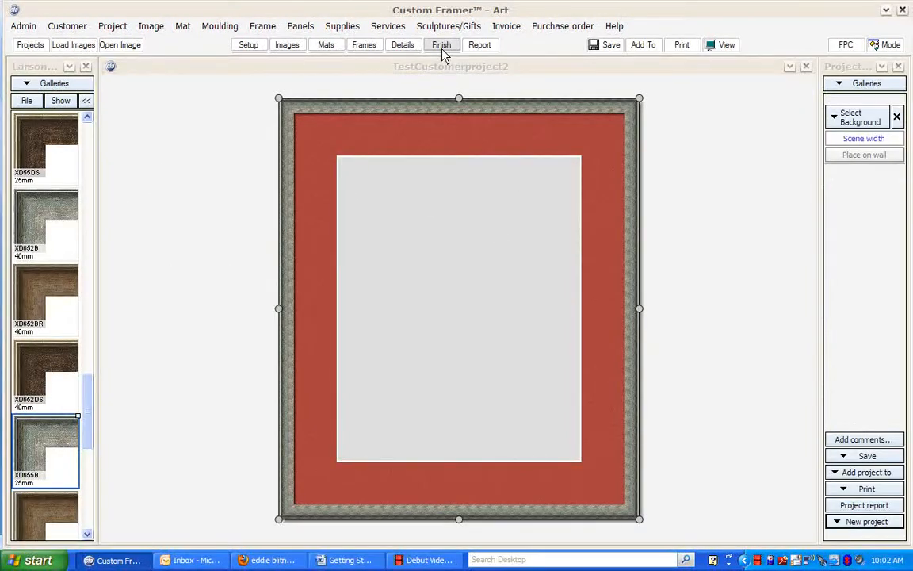
left_click(856, 521)
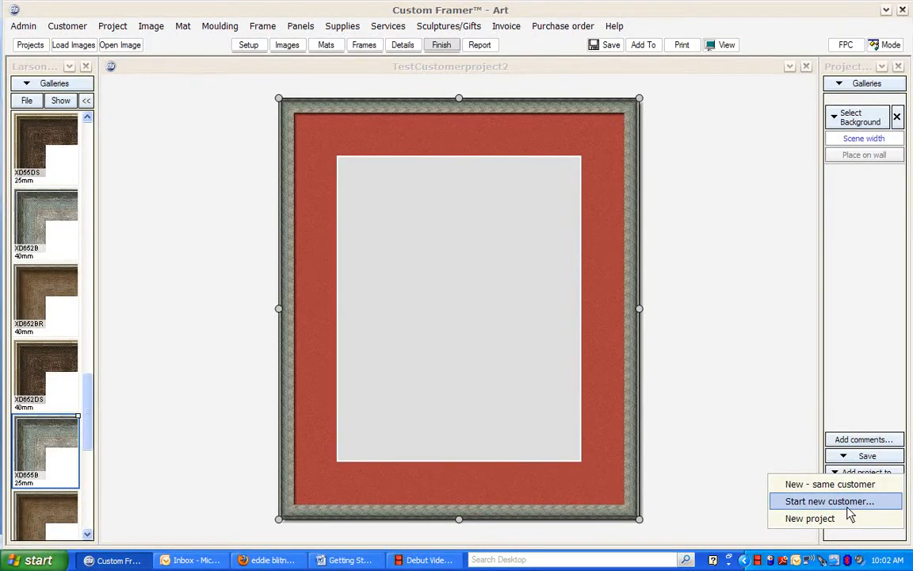
left_click(841, 485)
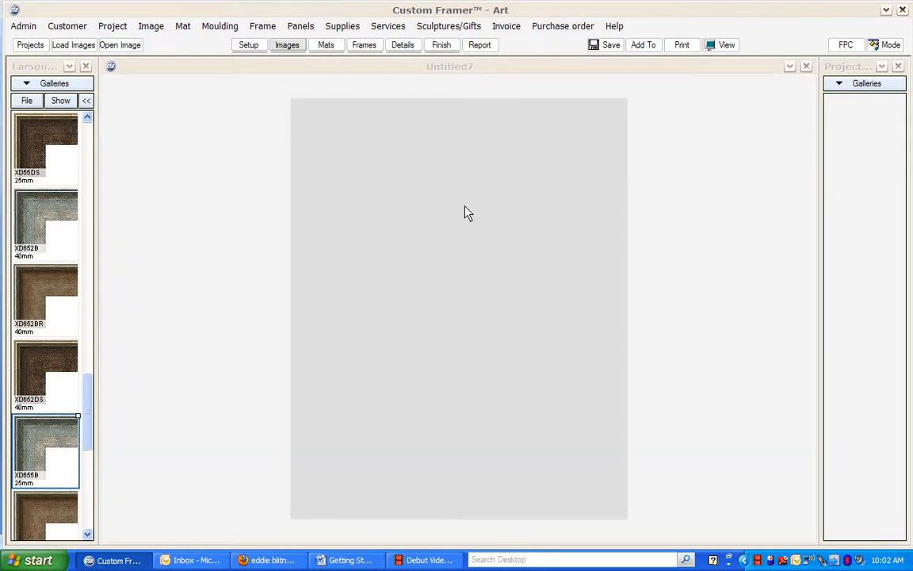
Apply the C1626 Lapis mat to the blank image and surround it with the XD652DS 40 mm moulding.
left_click(327, 47)
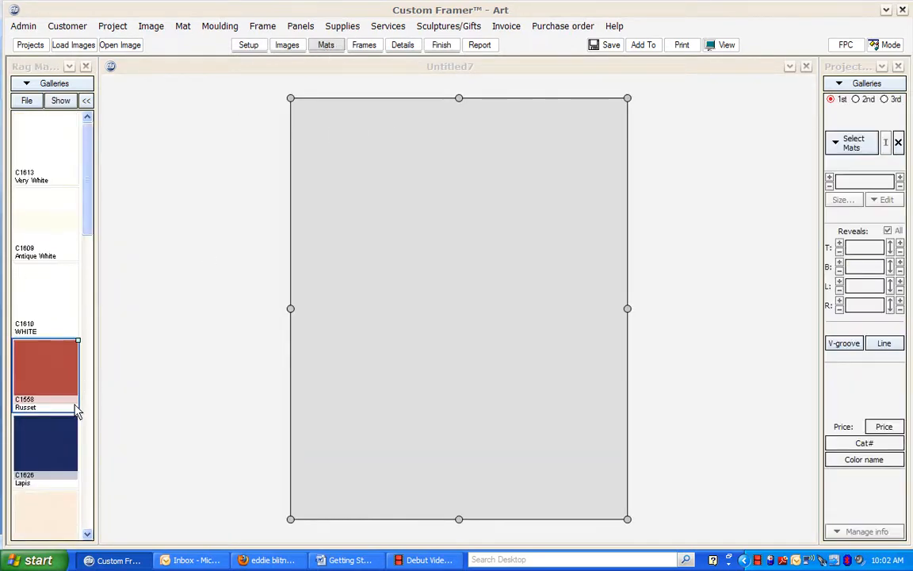
left_click_drag(67, 453, 279, 117)
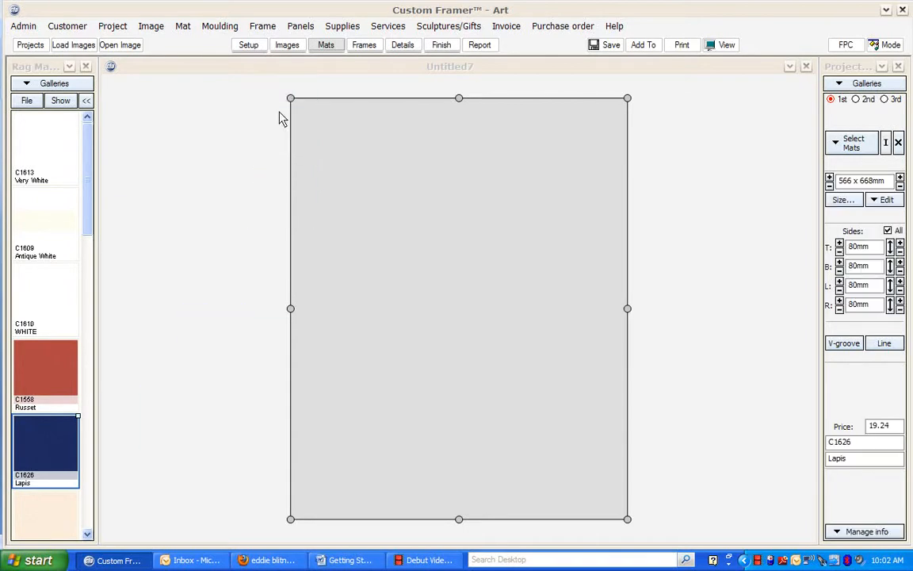
left_click(366, 46)
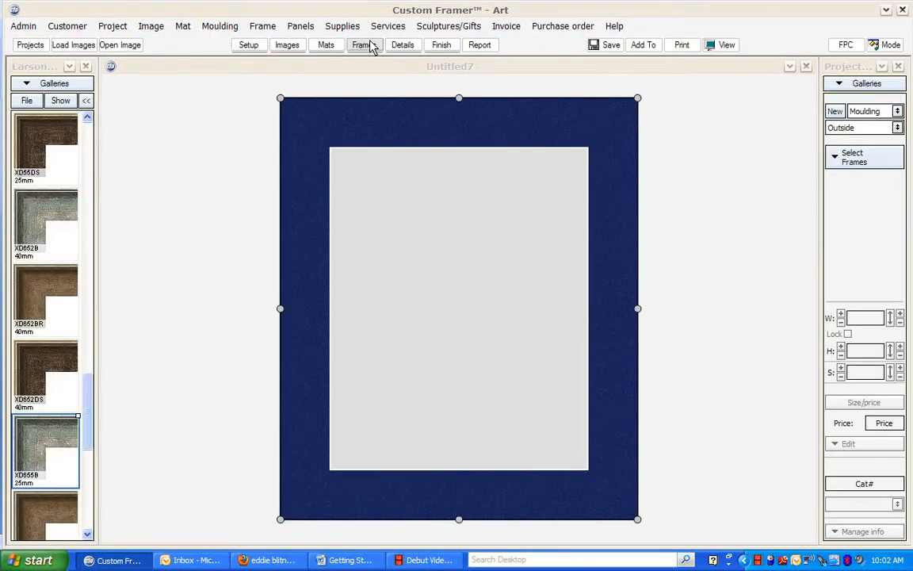
left_click_drag(31, 361, 288, 118)
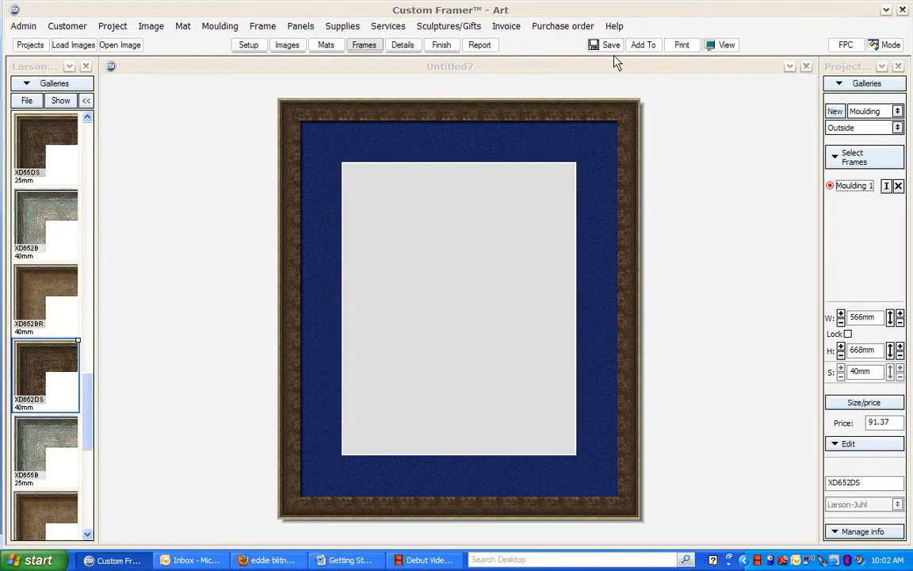
Save the project as Testproject3 with the first listed user ID and 17/07/2010 as the required date.
left_click(611, 45)
left_click(350, 82)
type("Test")
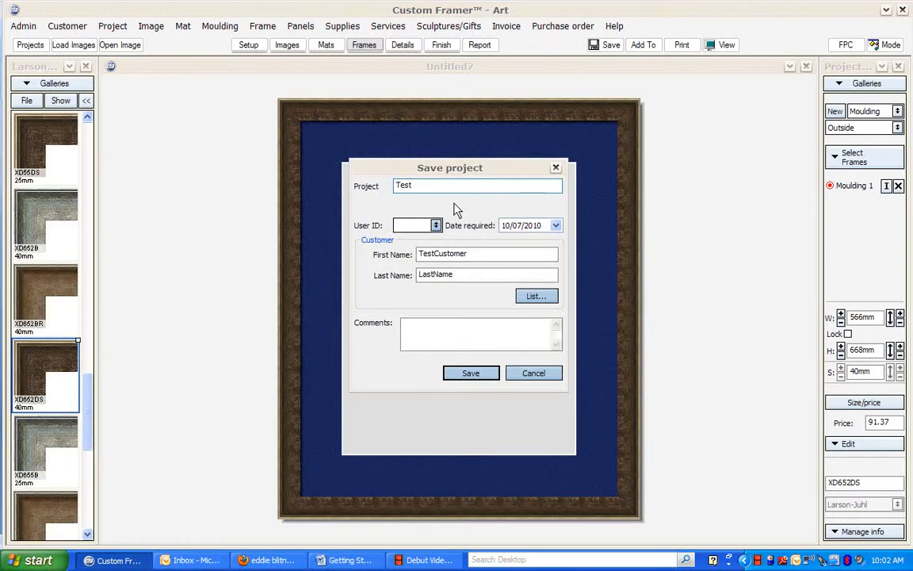
type("project3")
left_click(435, 225)
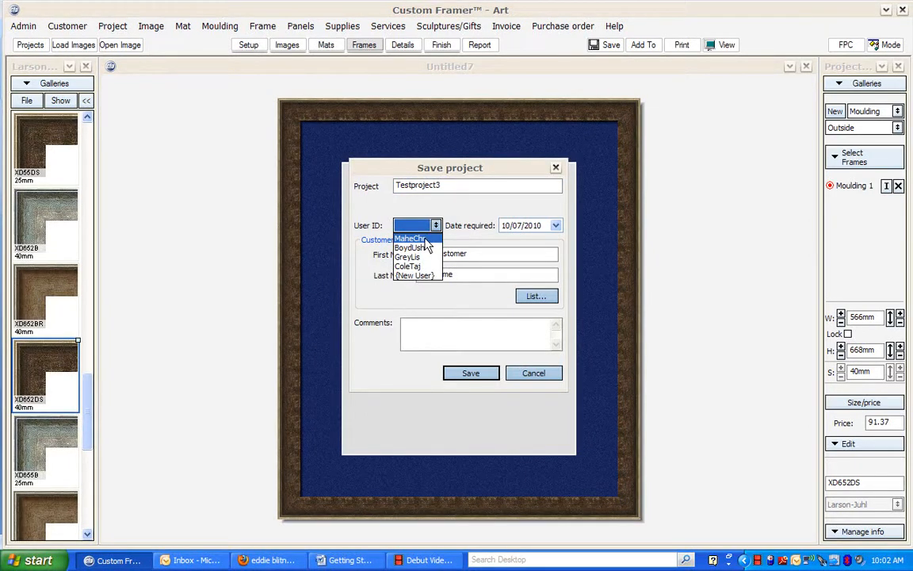
left_click(426, 240)
left_click(555, 226)
left_click(522, 298)
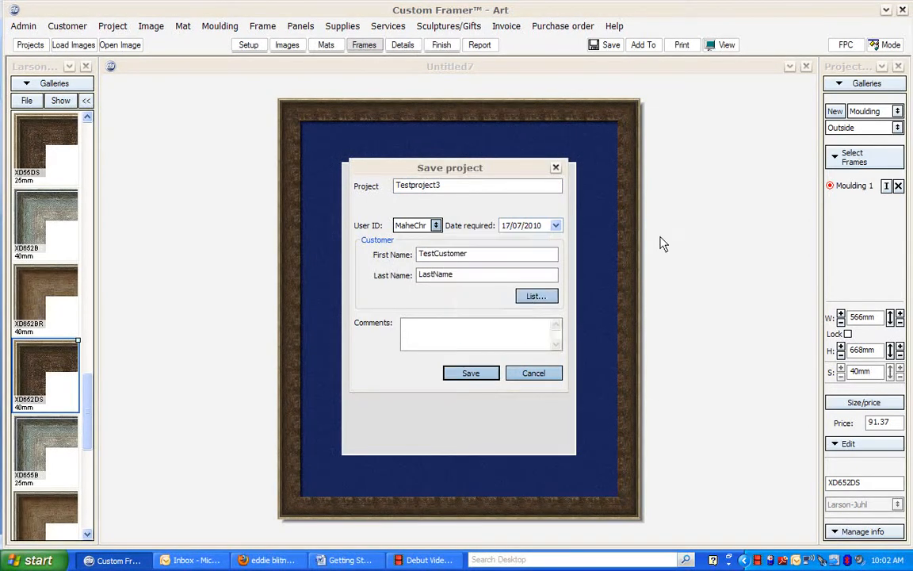
left_click(470, 373)
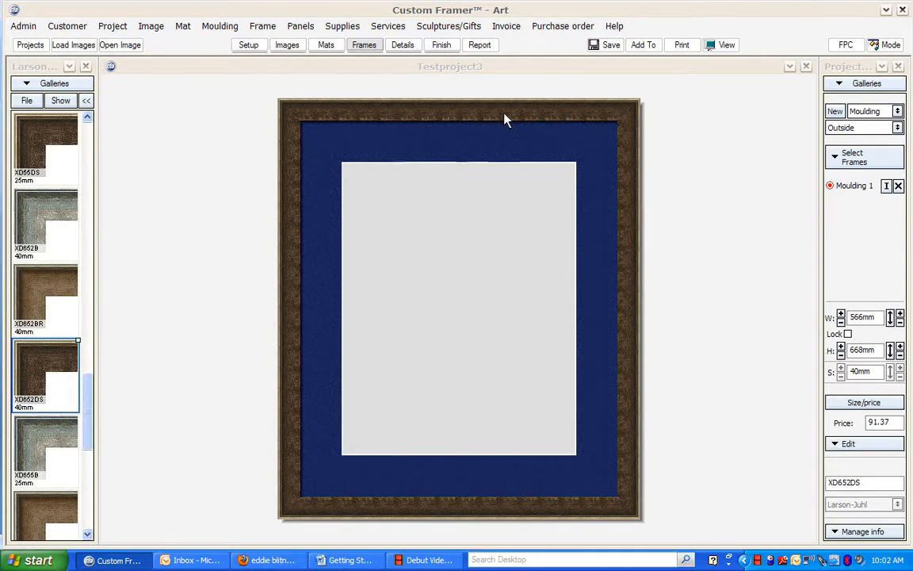
Create a new invoice and assign it the existing customer found by searching for the last name "test".
left_click(512, 28)
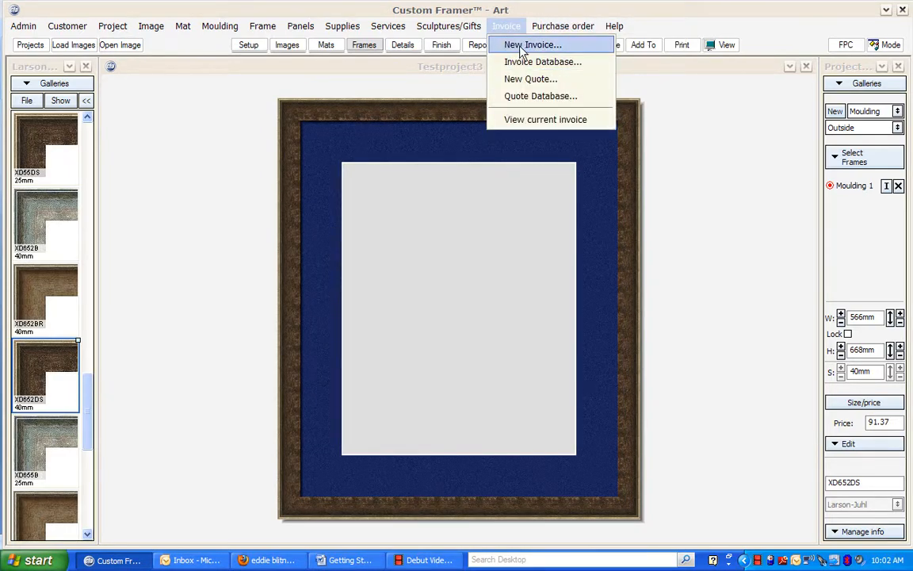
left_click(521, 44)
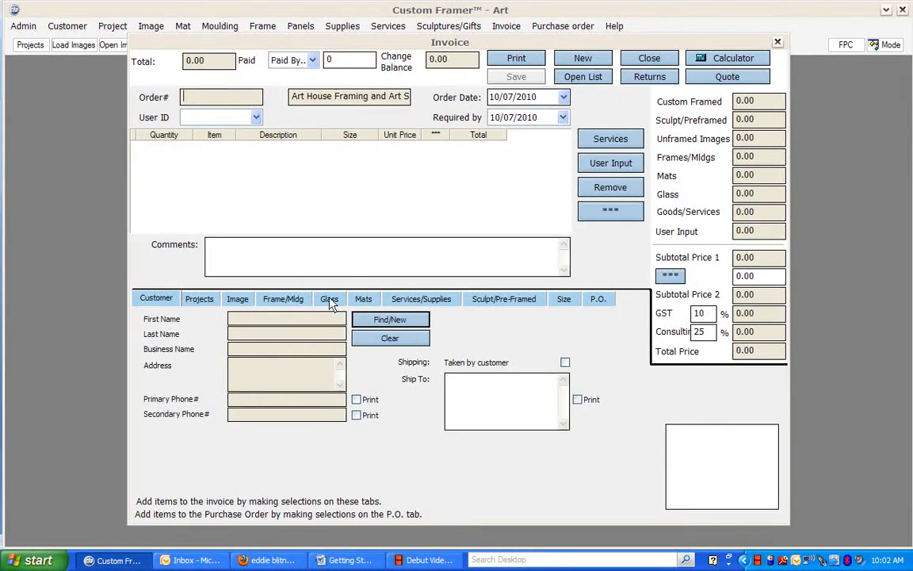
left_click(390, 320)
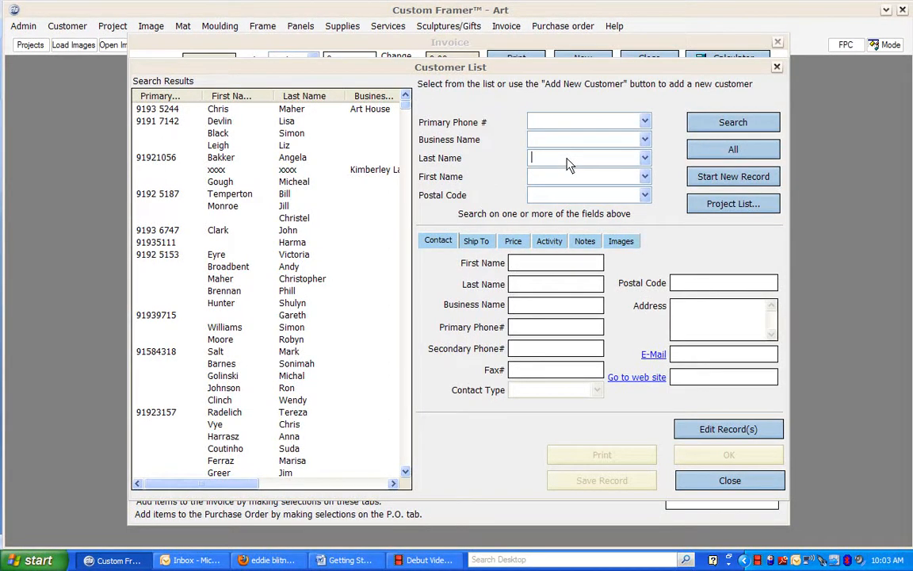
type("test")
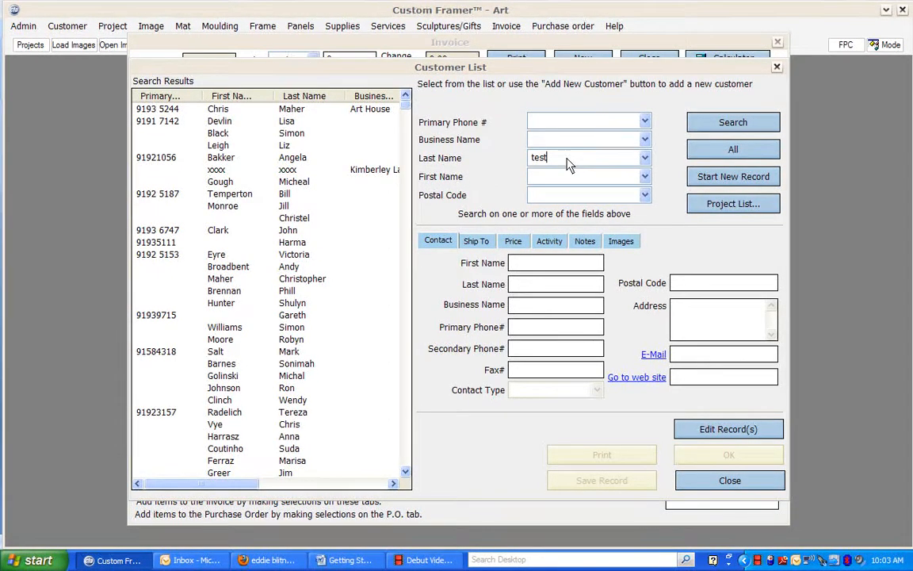
left_click(768, 124)
left_click(225, 109)
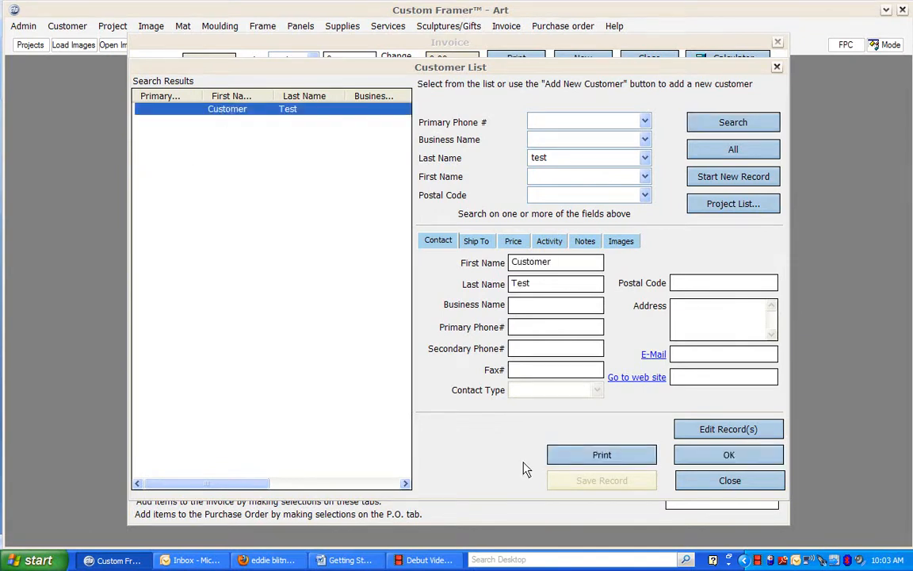
left_click(709, 454)
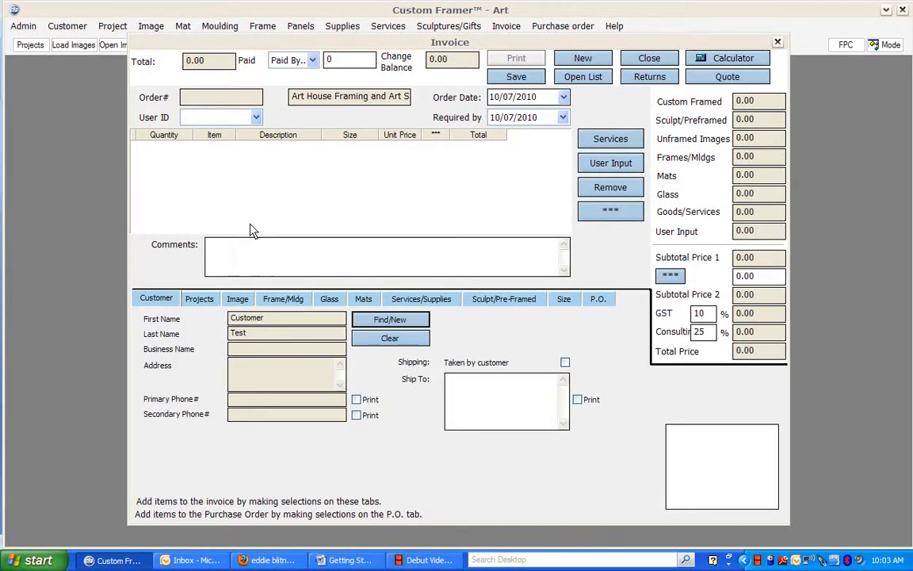
Open the saved project list for adding to the invoice and sort it by project ID, highest first.
left_click(208, 306)
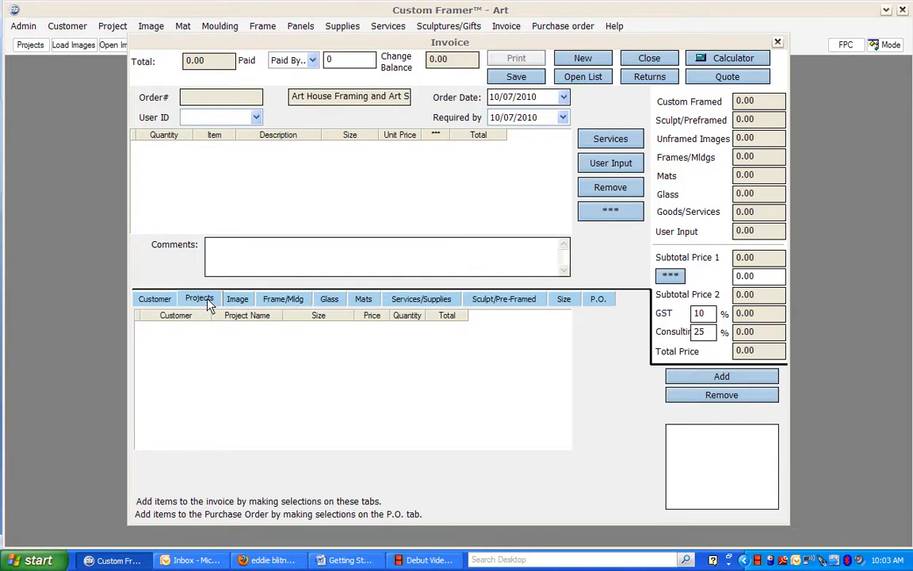
left_click(721, 377)
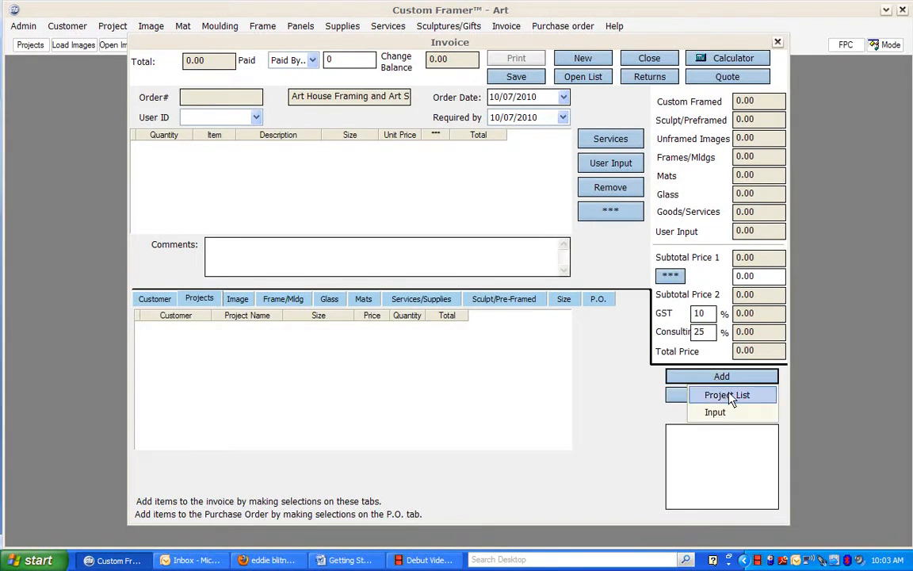
left_click(730, 395)
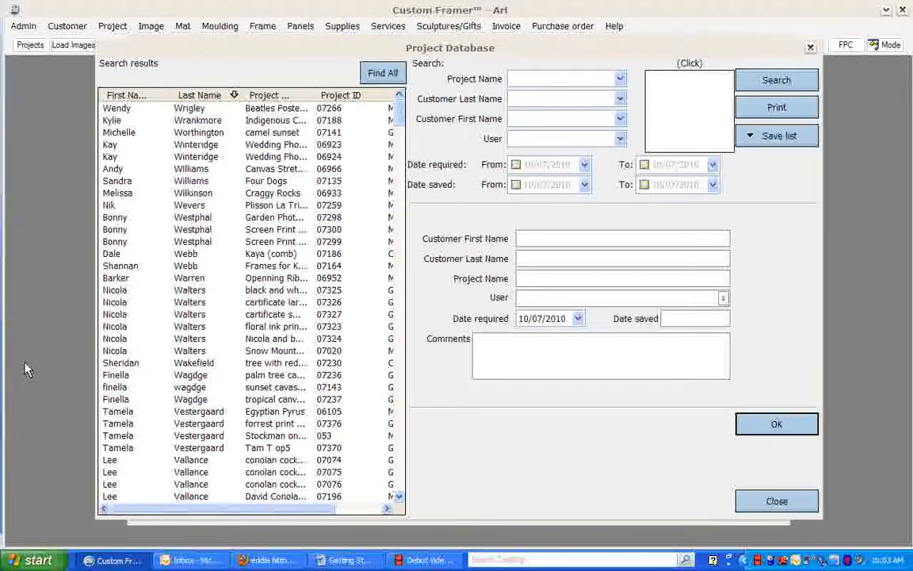
left_click(354, 96)
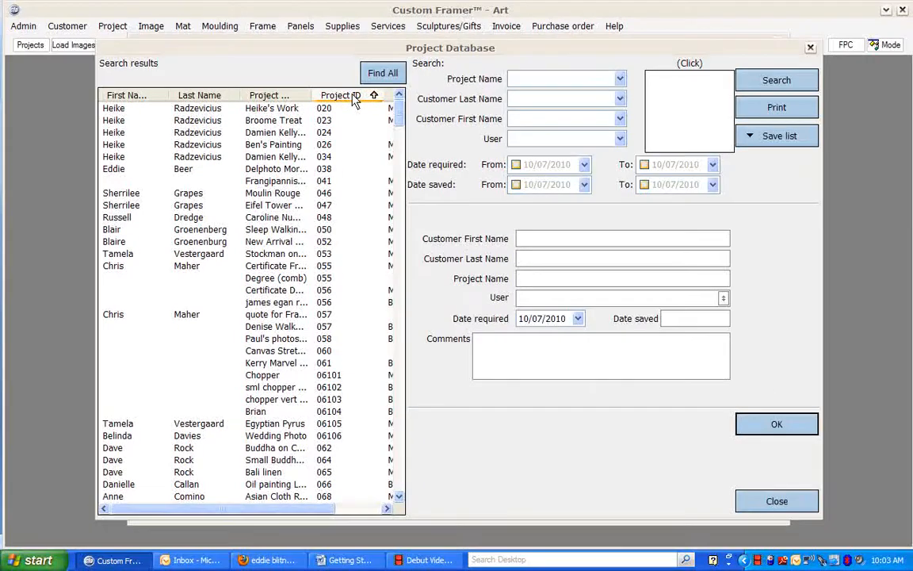
left_click(352, 95)
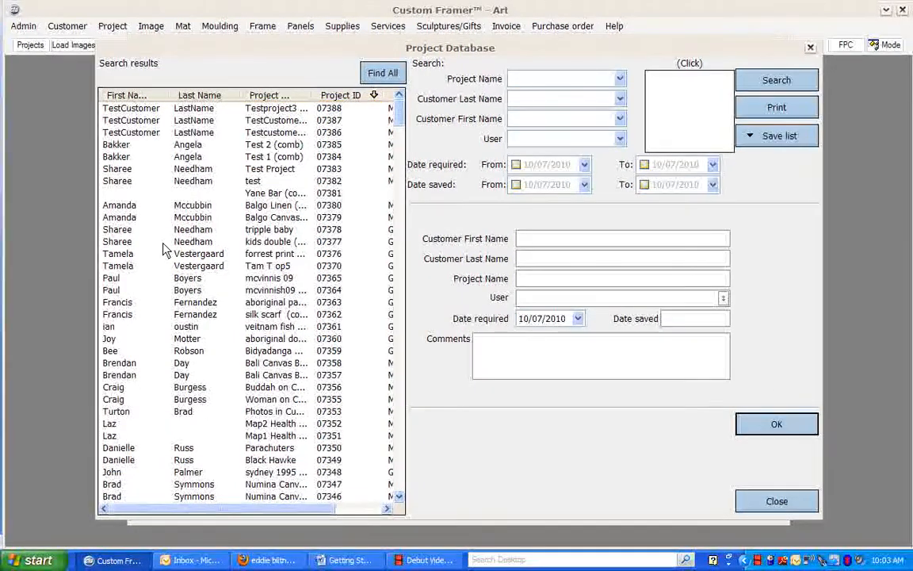
Add the test customer's three newest projects to the invoice, then close it and save the changes.
left_click(134, 110)
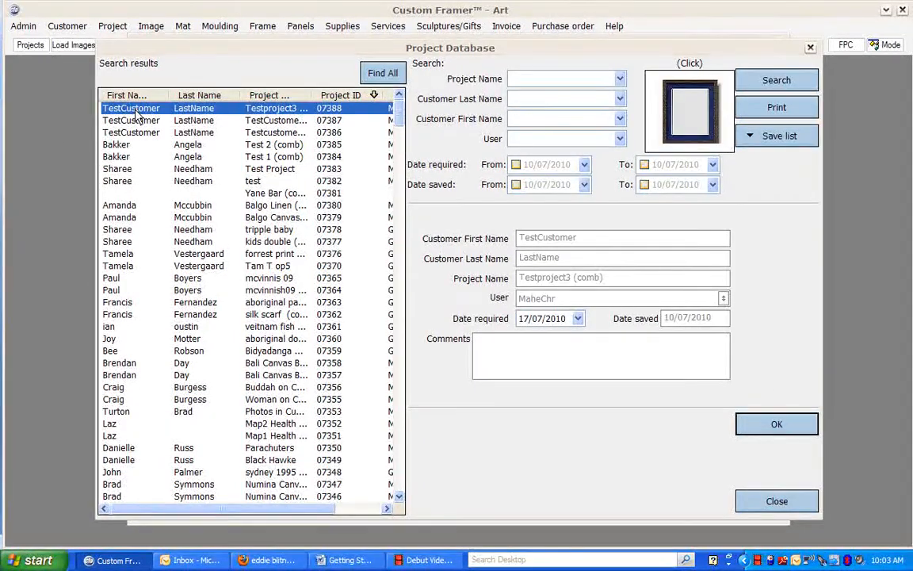
left_click(136, 134, "shift")
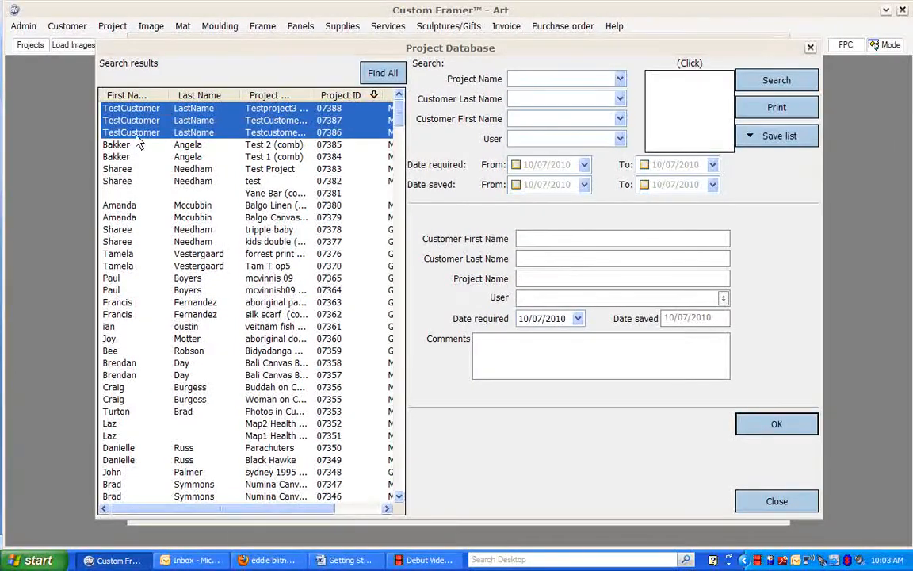
left_click(781, 425)
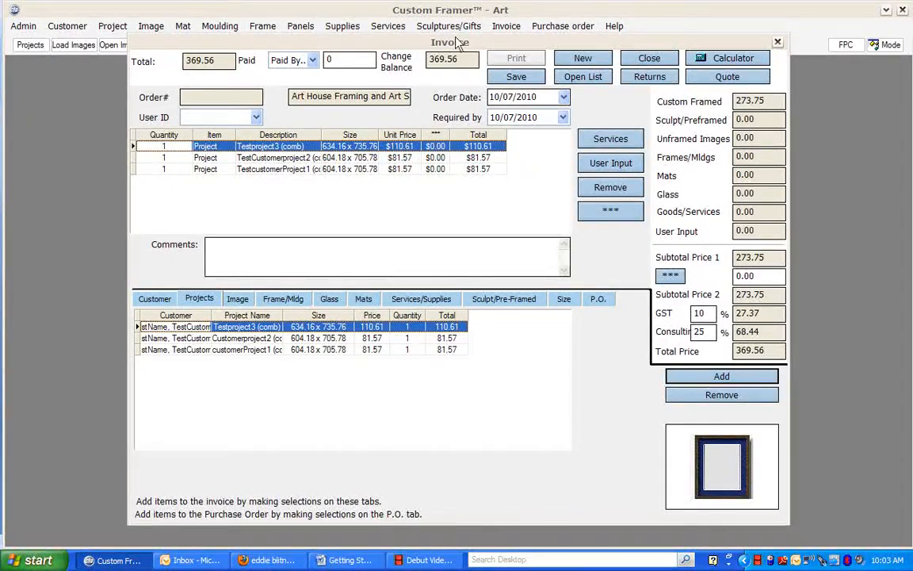
left_click(777, 41)
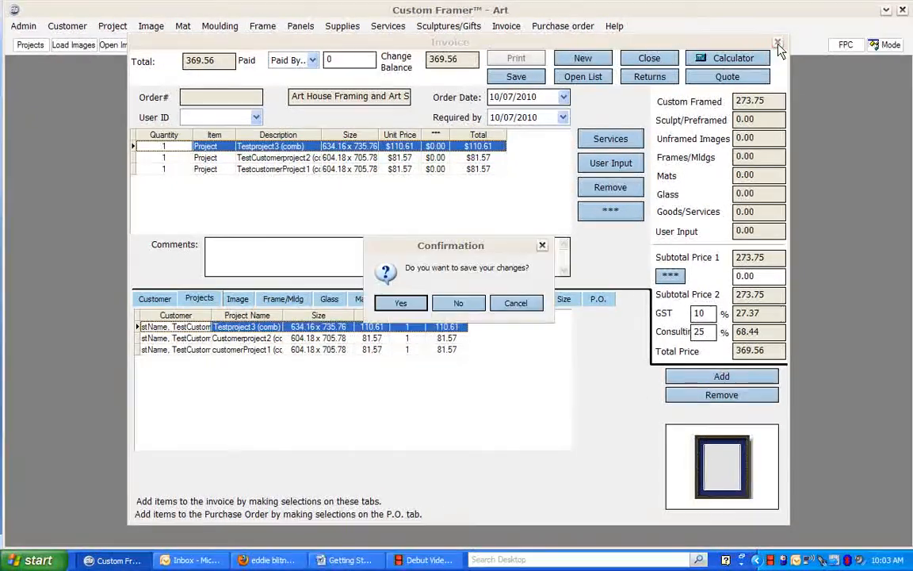
left_click(400, 304)
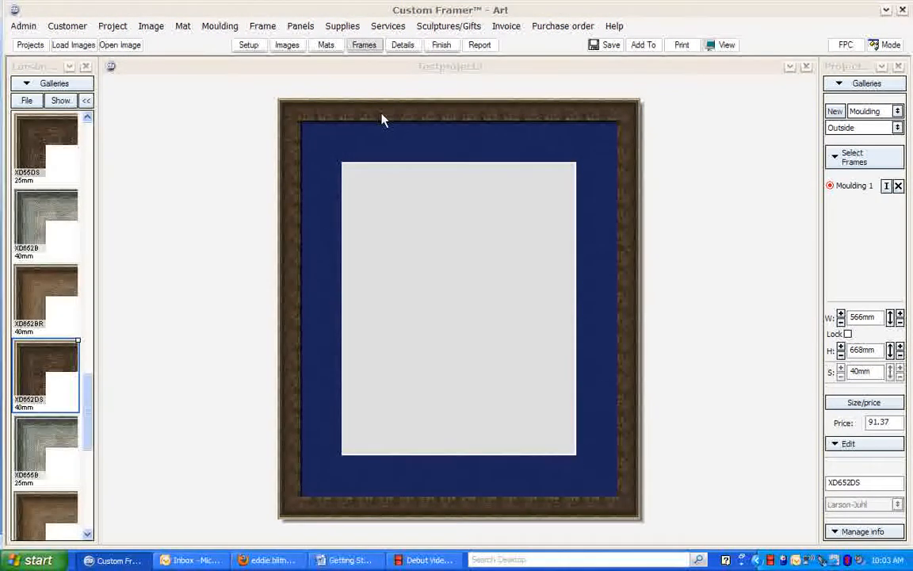
Add Testproject3 to a new quote, then save and close the quote.
left_click(651, 48)
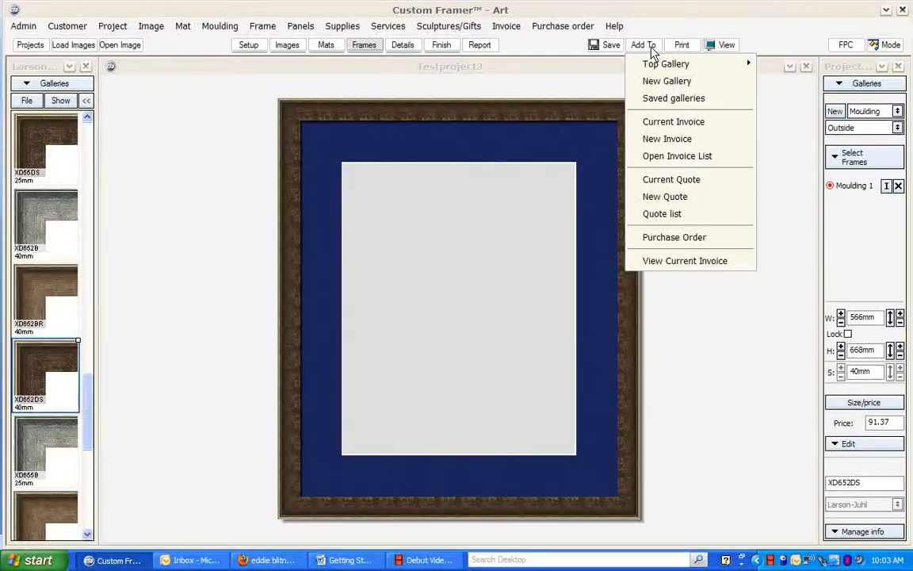
left_click(704, 197)
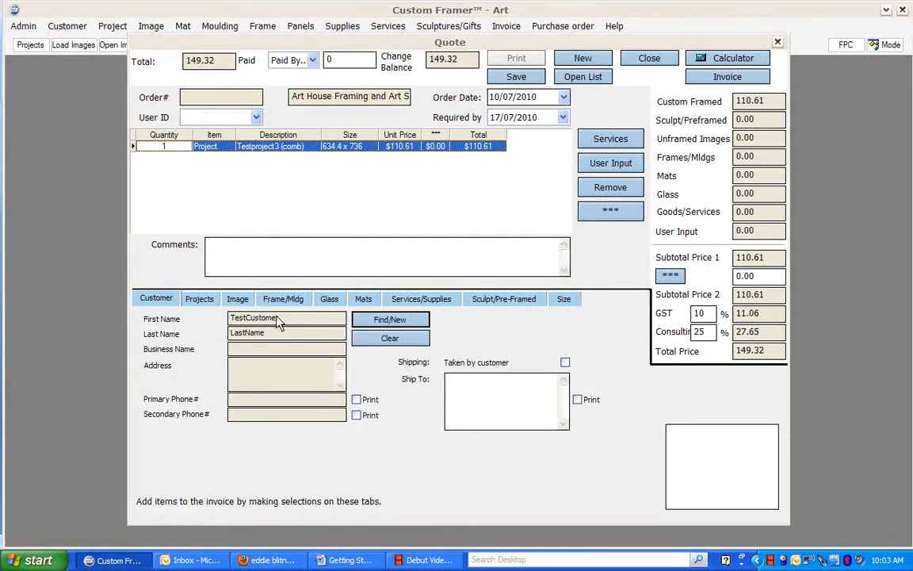
left_click(527, 80)
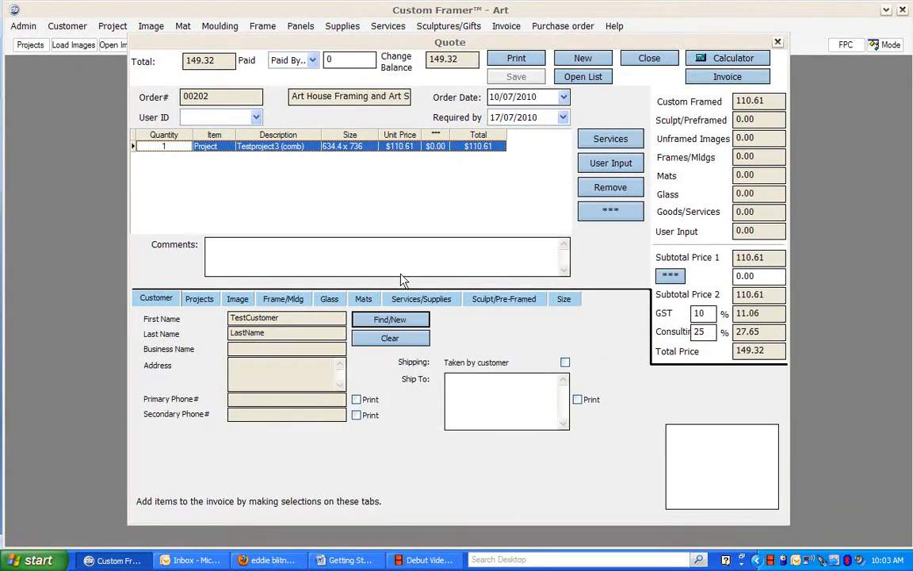
left_click(777, 43)
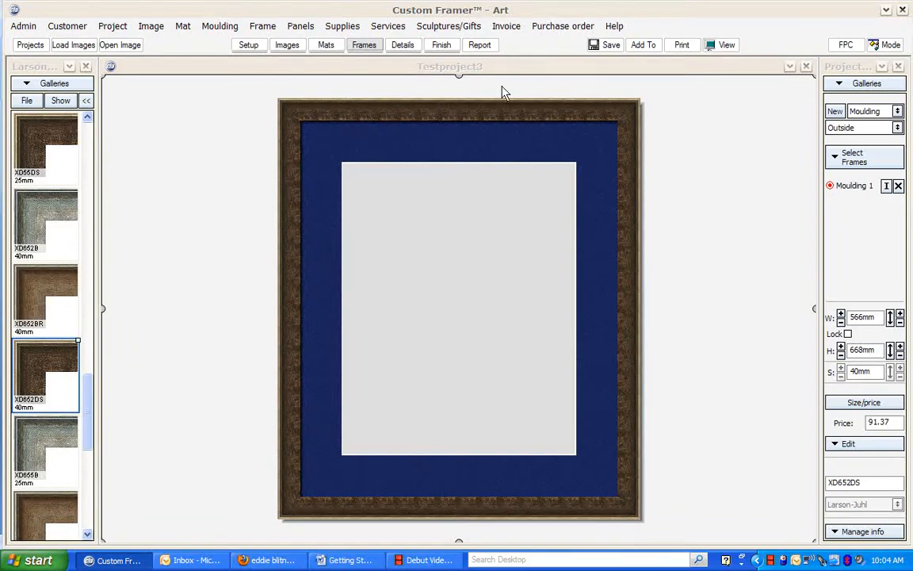
Open the test customer's quote dated 10/07/2010 from the quote database.
left_click(506, 27)
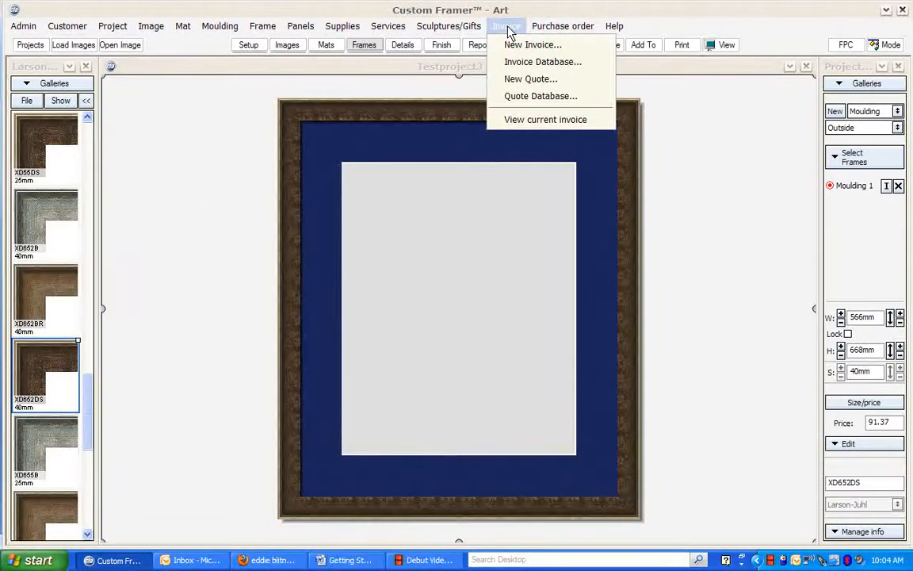
left_click(577, 100)
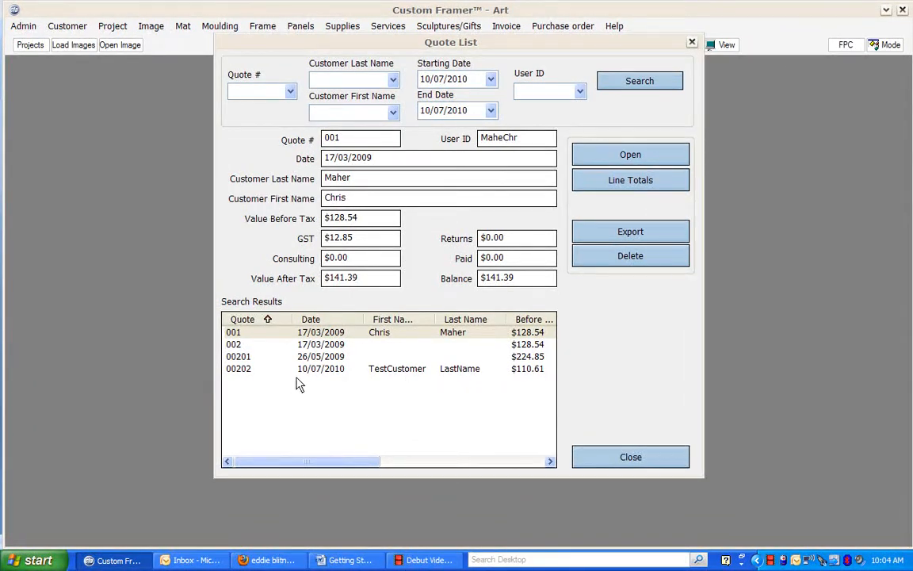
left_click(336, 370)
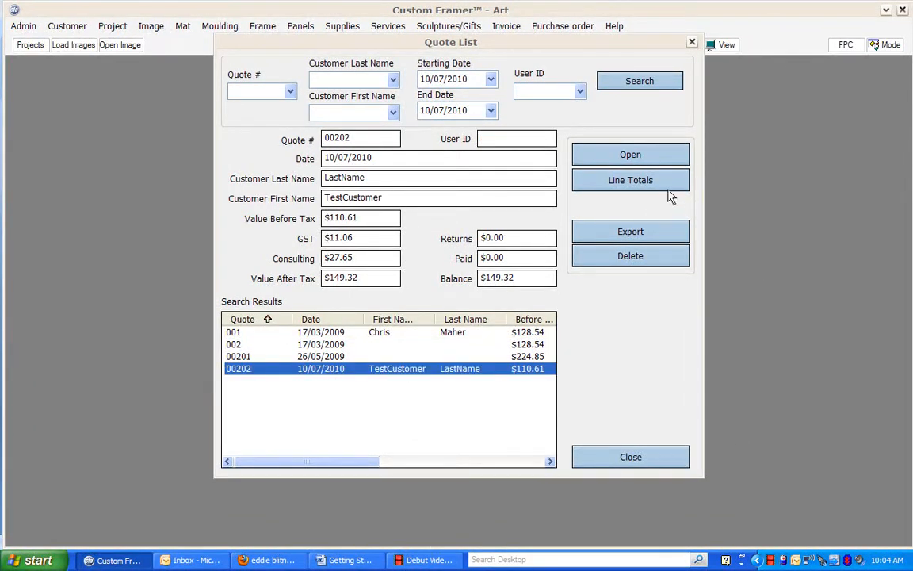
left_click(655, 154)
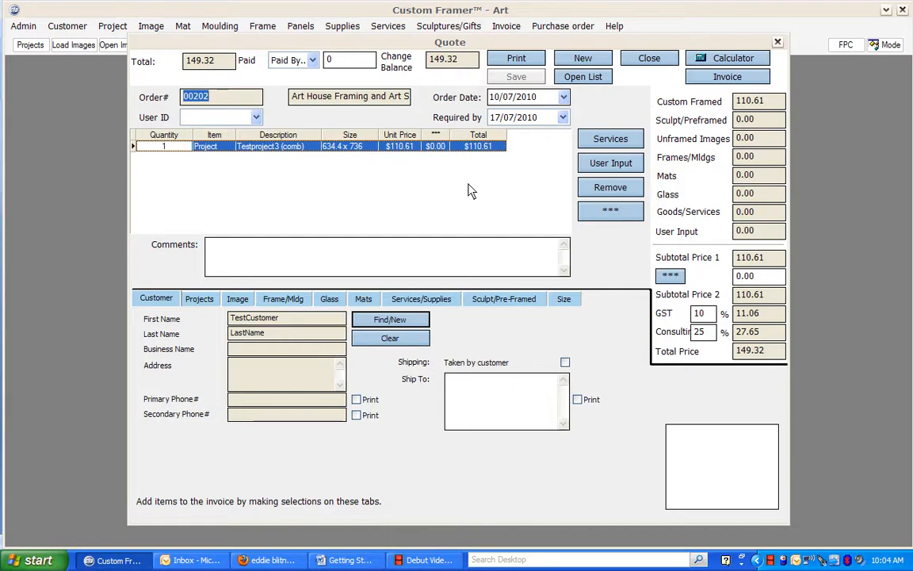
Convert the open quote into an invoice and save it.
left_click(739, 77)
left_click(659, 89)
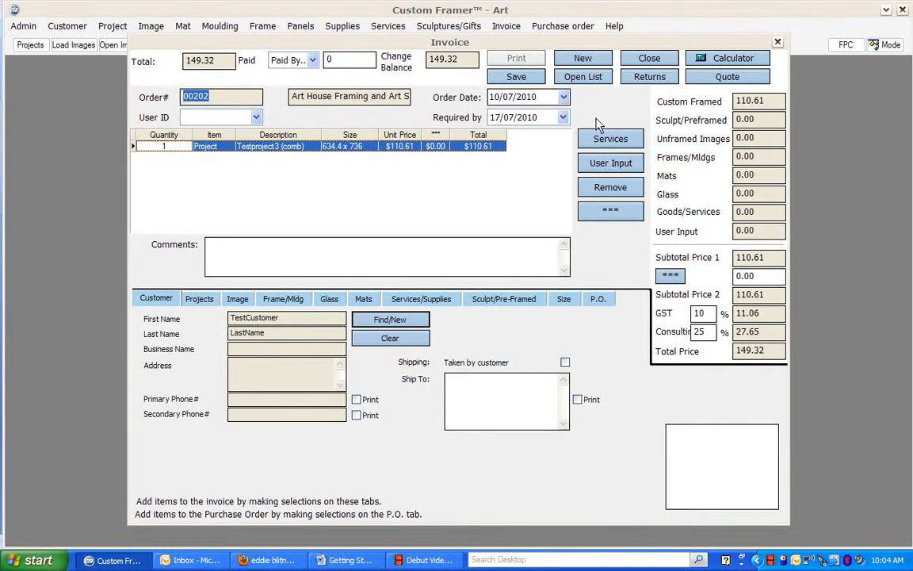
left_click(524, 77)
left_click(406, 293)
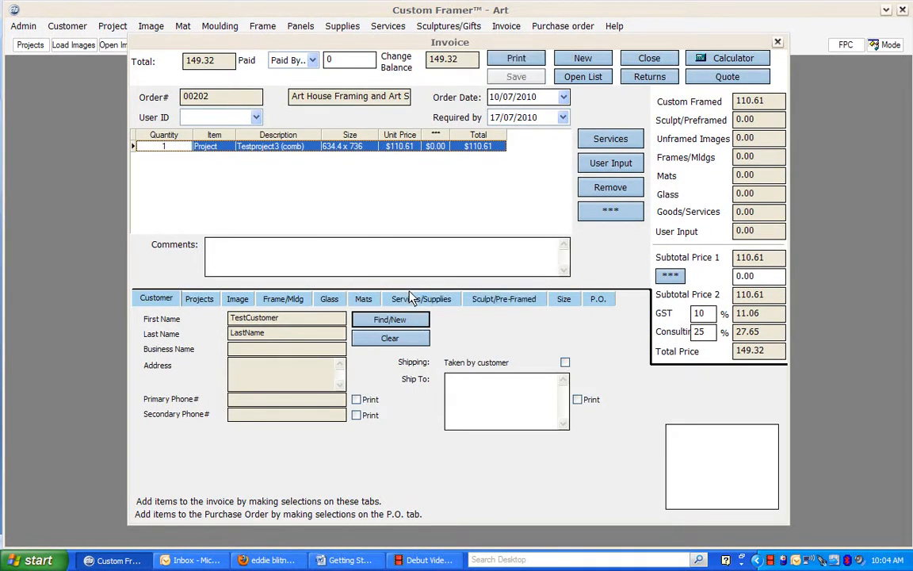
Return to the quote view, close it, and check the quote list for the converted quote before closing the list.
left_click(728, 76)
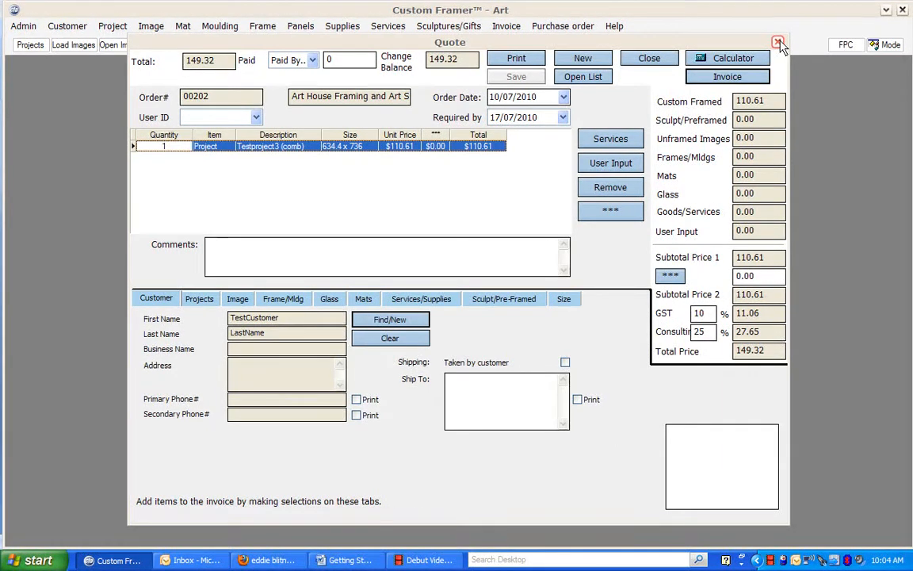
left_click(779, 43)
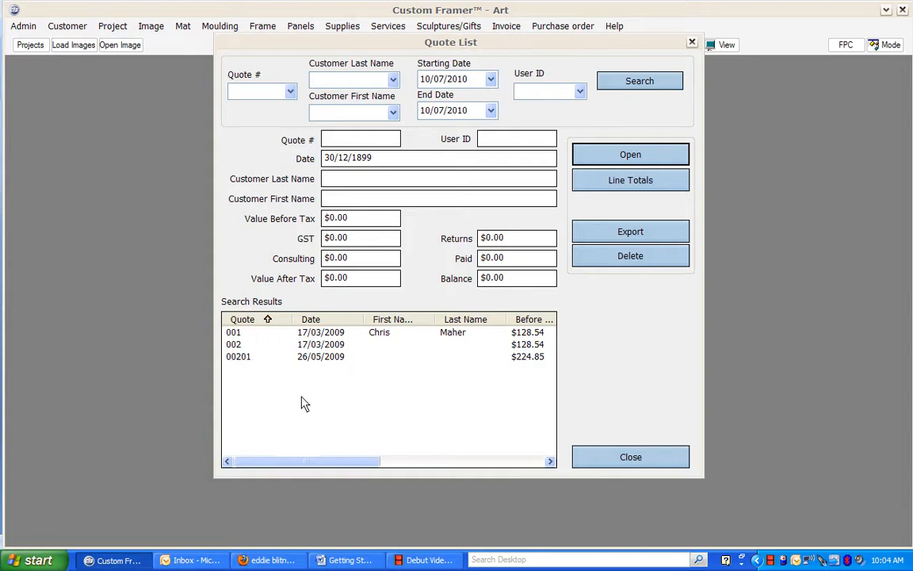
left_click(653, 459)
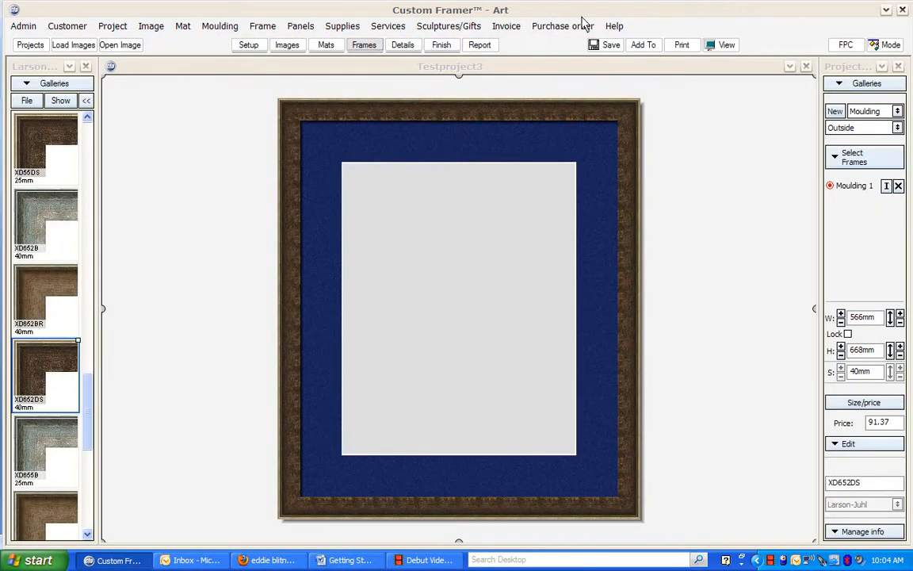
Sort the invoice database by date, newest first, view the details of the invoice converted from the quote, and close the list.
left_click(512, 27)
left_click(515, 65)
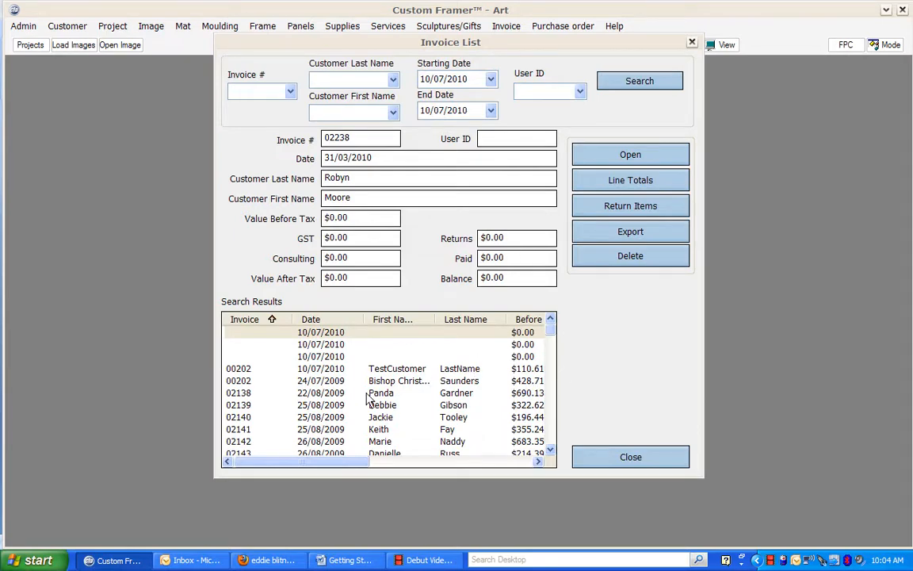
left_click(335, 320)
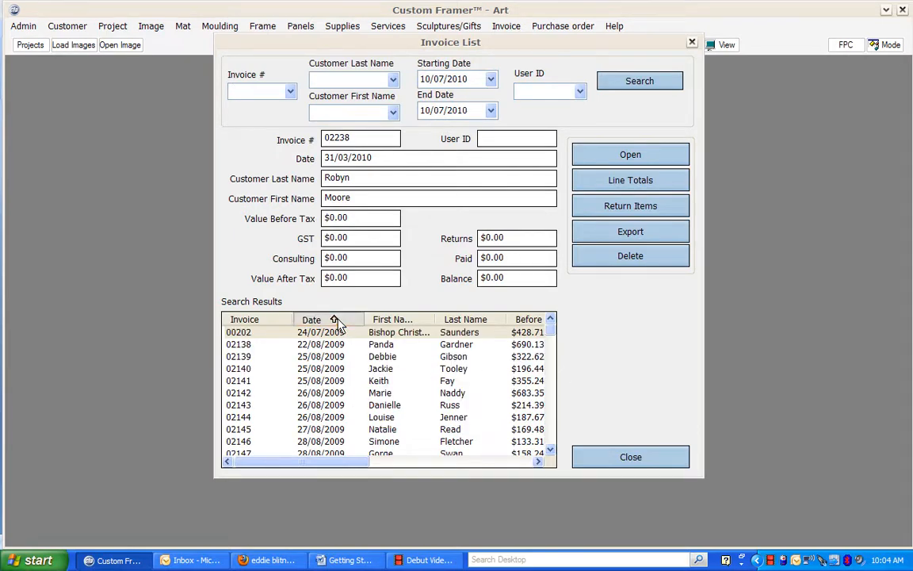
left_click(335, 319)
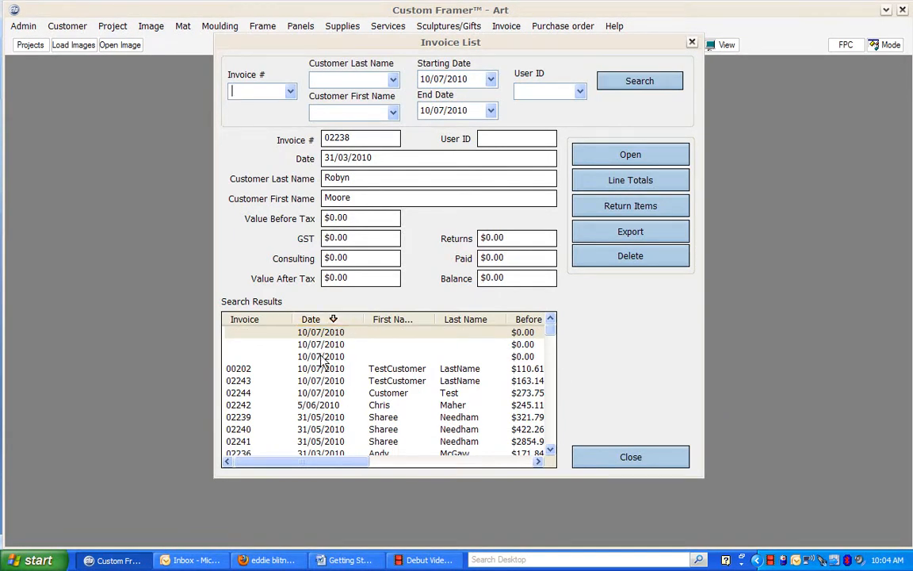
left_click(474, 369)
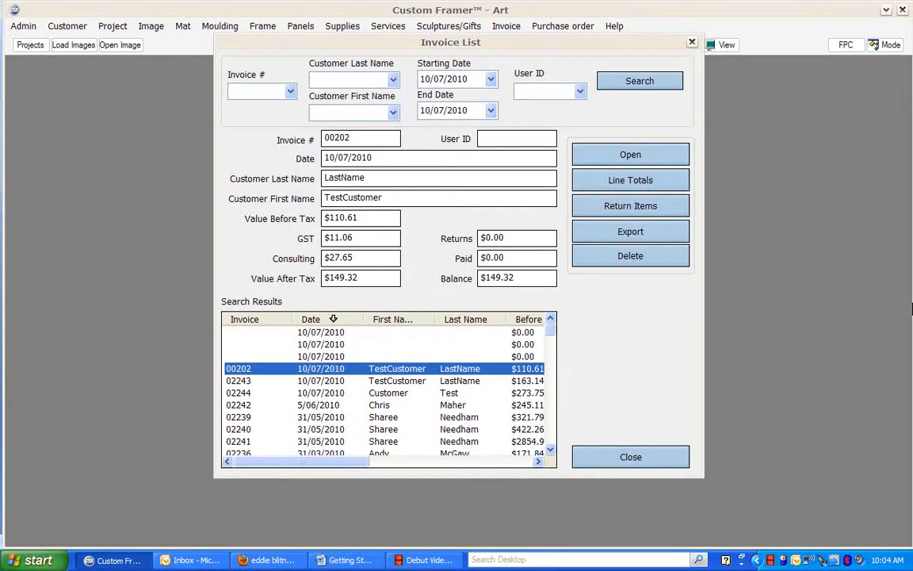
left_click(678, 460)
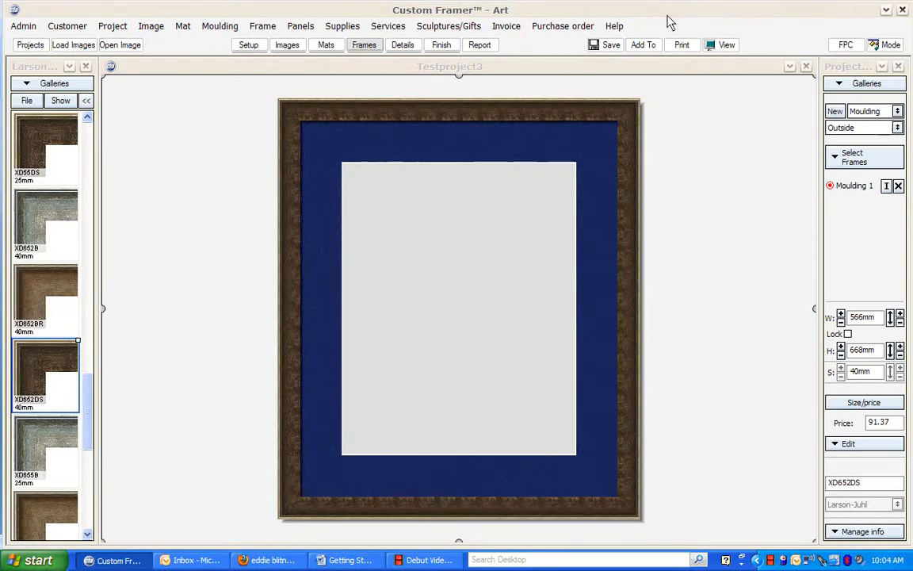